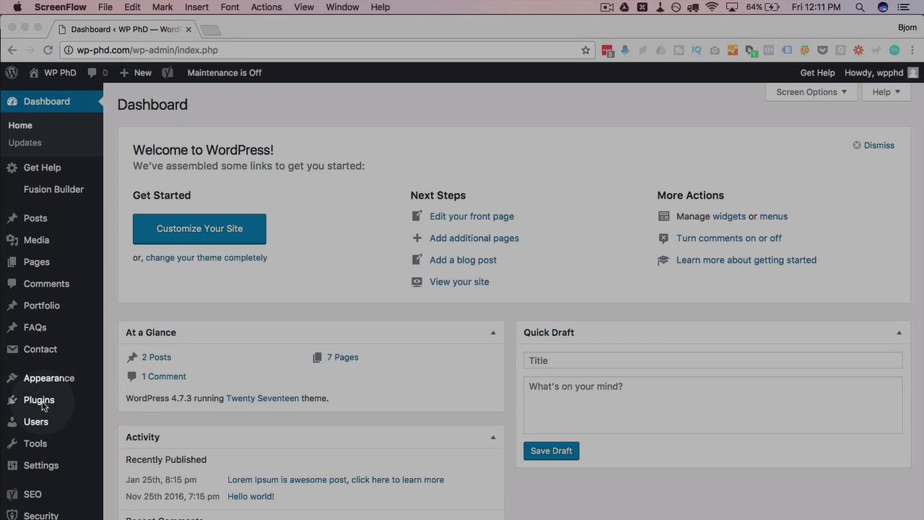
# - Search Add Plugins for 'wp super cache' and install Automattic's WP Super Cache plugin
pyautogui.click(51, 406)
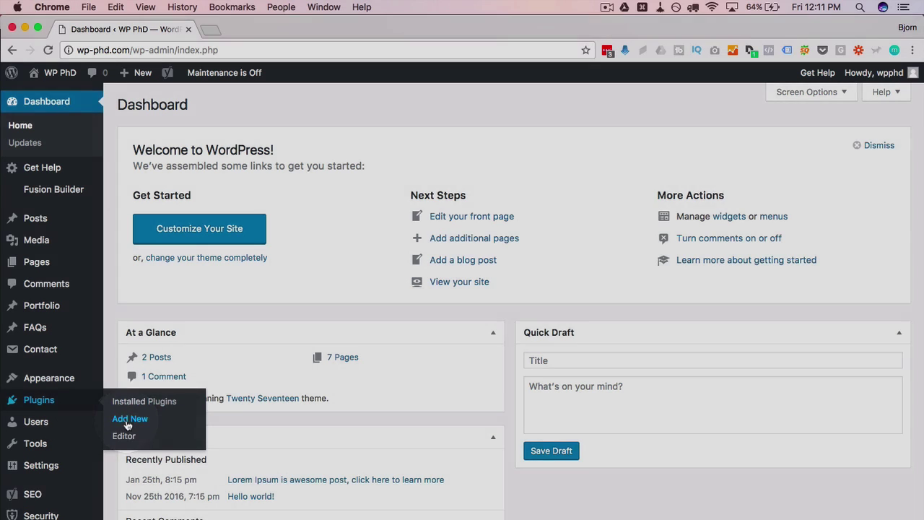
pyautogui.click(126, 419)
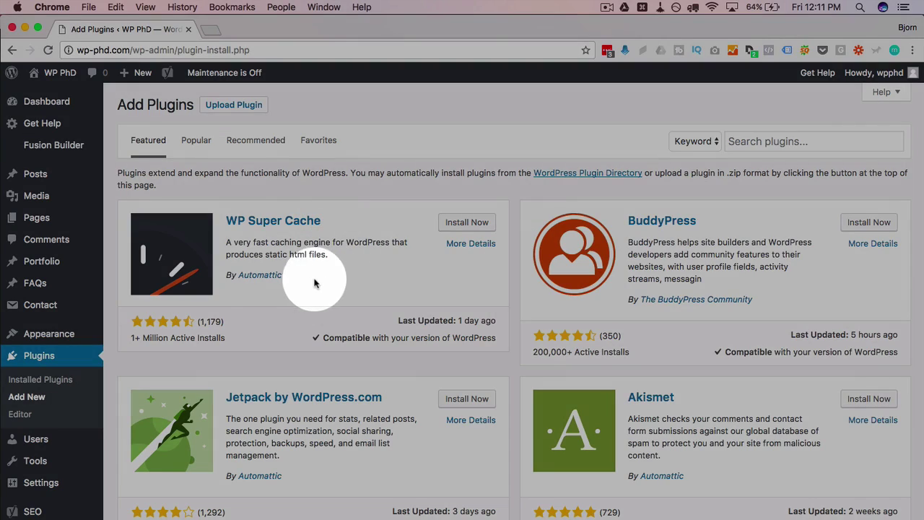
pyautogui.moveTo(283, 277); pyautogui.dragTo(234, 279)
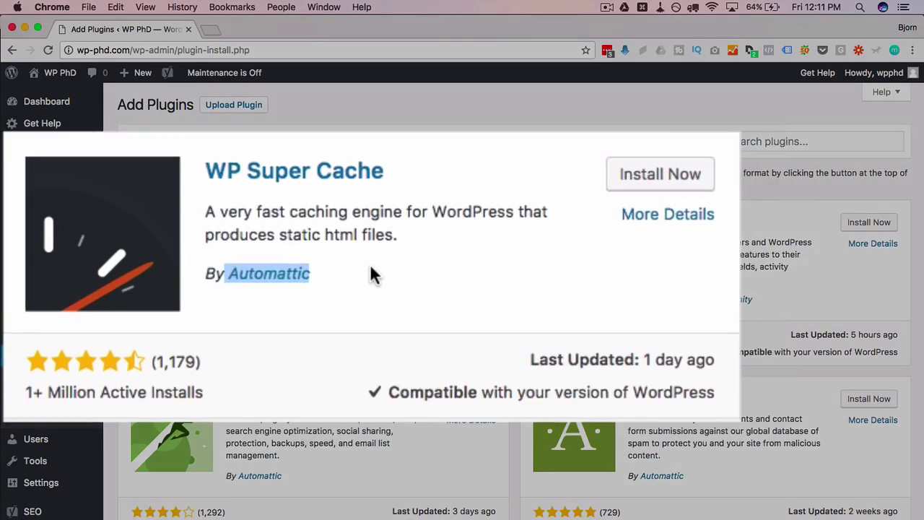
pyautogui.click(311, 272)
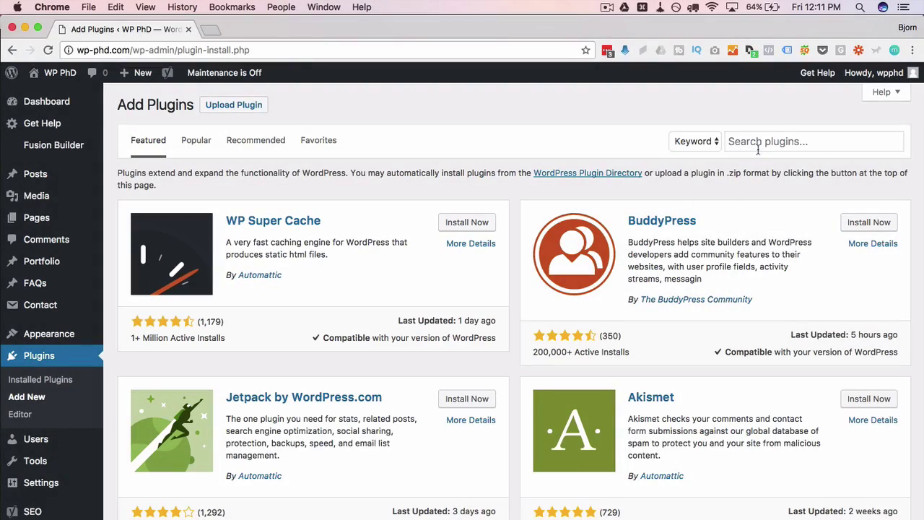
pyautogui.click(764, 144)
pyautogui.write('wp super cache')
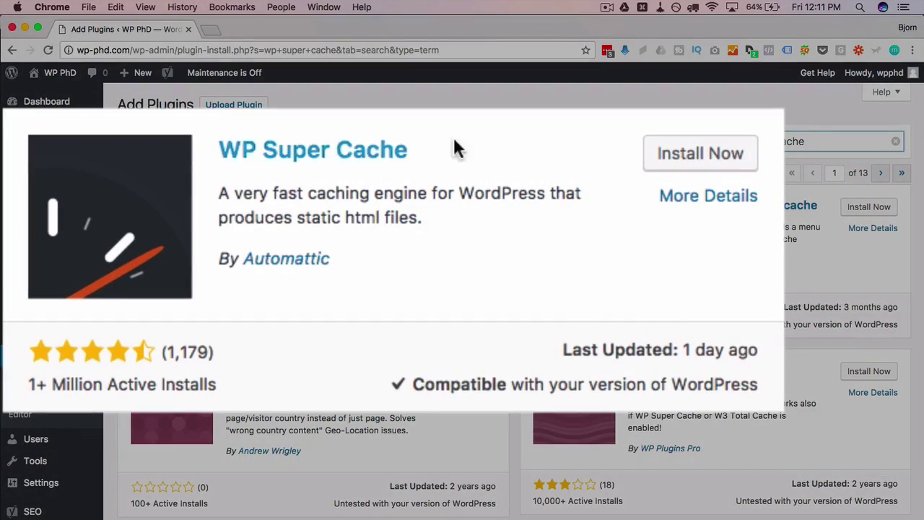
pyautogui.click(468, 208)
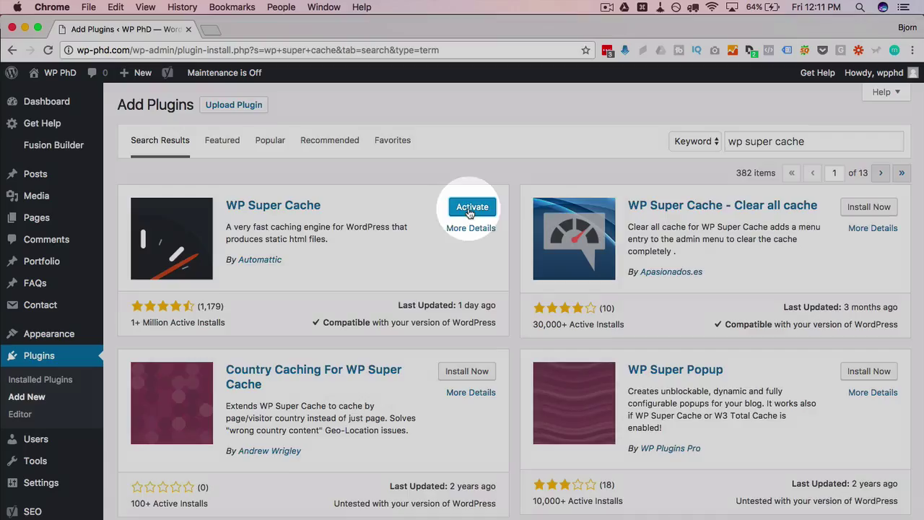
# - Activate WP Super Cache and review its caching-disabled and configuration notices
pyautogui.click(471, 207)
pyautogui.moveTo(45, 132); pyautogui.dragTo(916, 144)
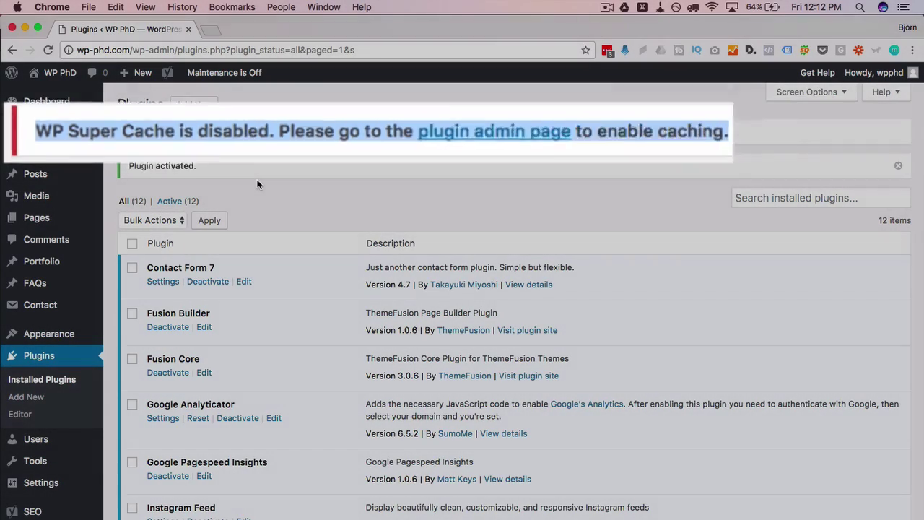
pyautogui.scroll(-5, 246, 306)
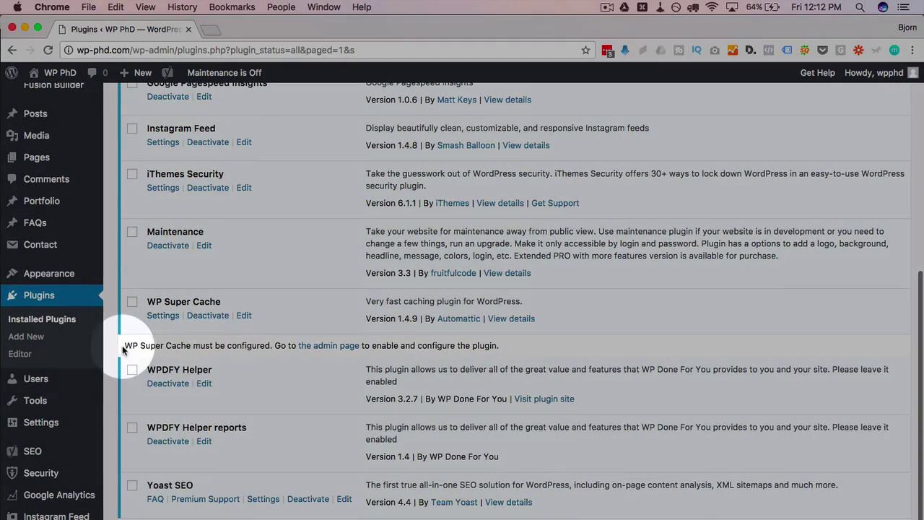
pyautogui.moveTo(122, 345); pyautogui.dragTo(251, 351)
pyautogui.click(252, 352)
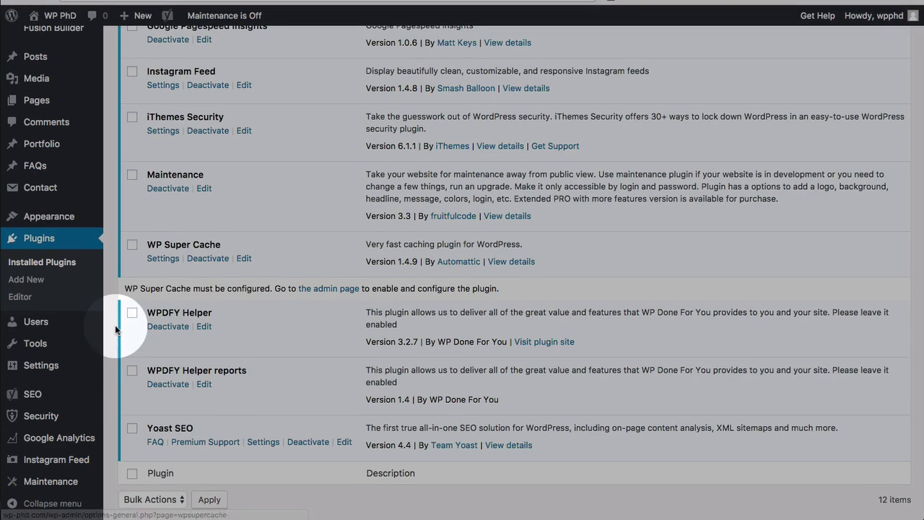
# - In Settings > WP Super Cache, select Caching On and update the status
pyautogui.moveTo(61, 425)
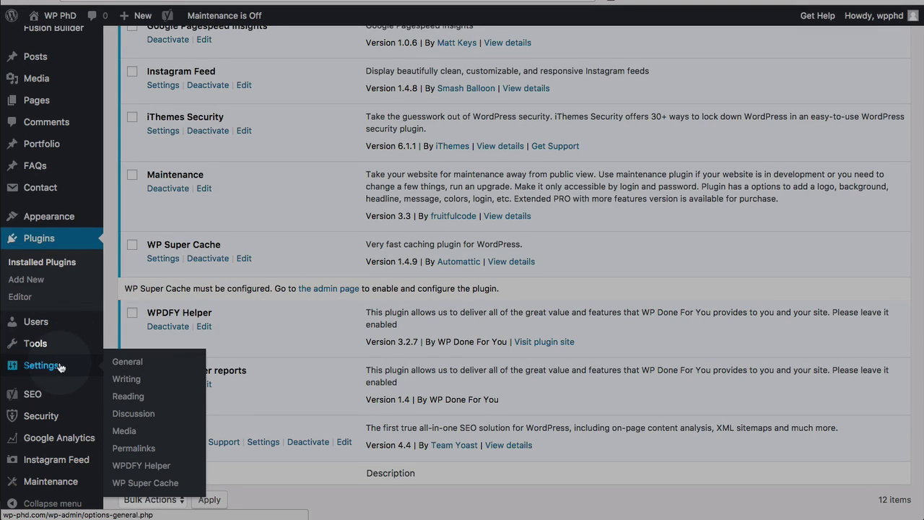
pyautogui.click(153, 490)
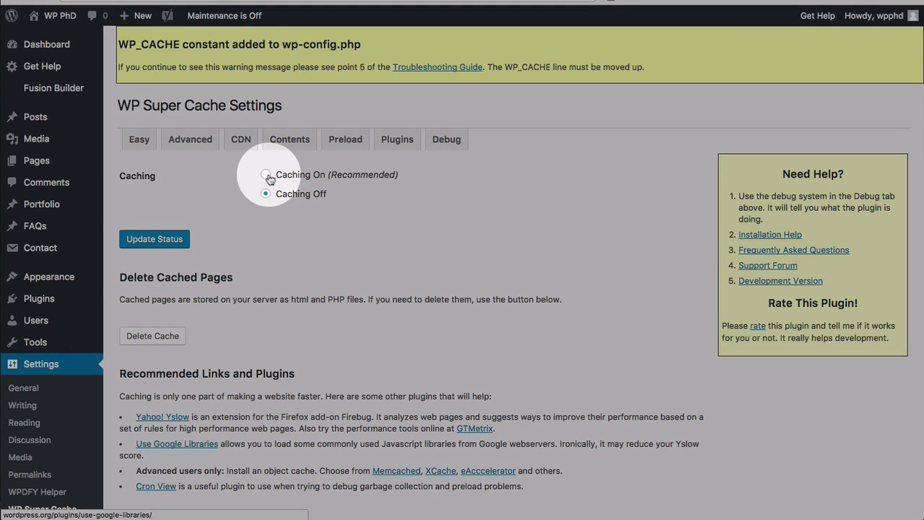
pyautogui.click(266, 176)
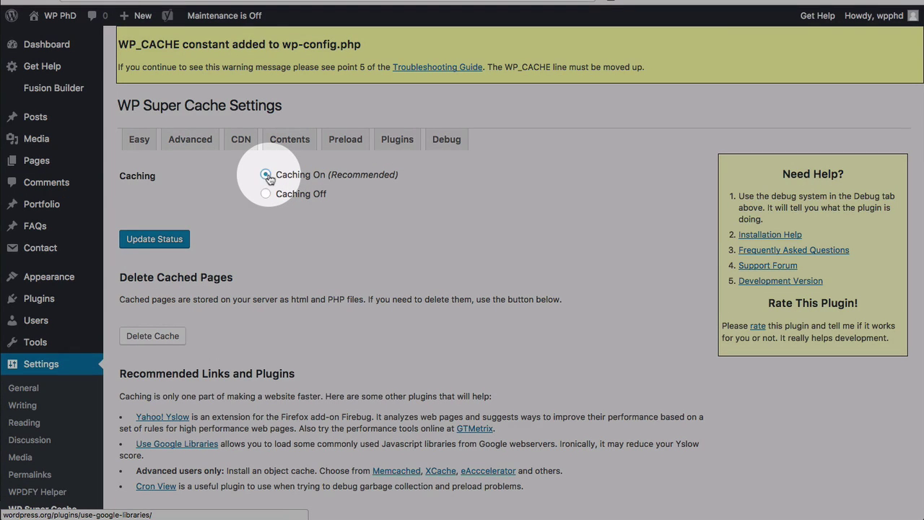
pyautogui.click(154, 239)
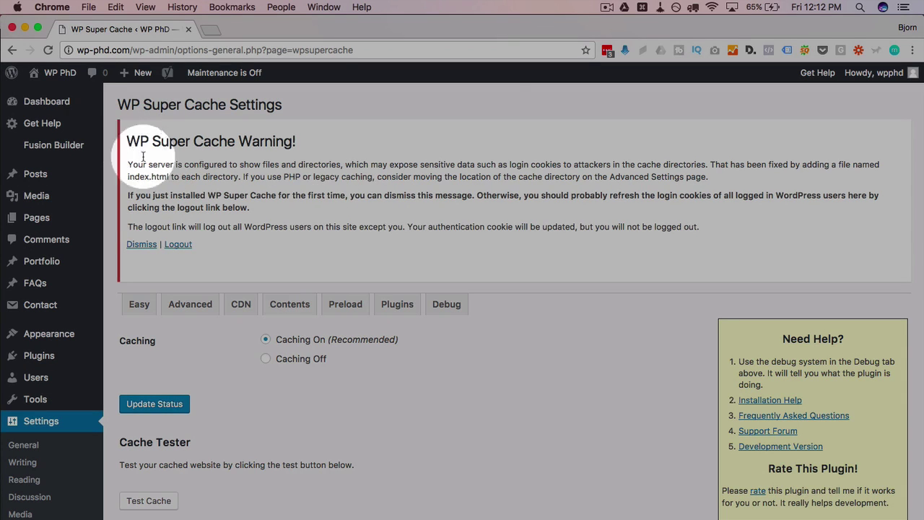
# - Read the warning about exposed files and directories, including index.html, then dismiss it
pyautogui.moveTo(123, 138); pyautogui.dragTo(246, 239)
pyautogui.click(264, 182)
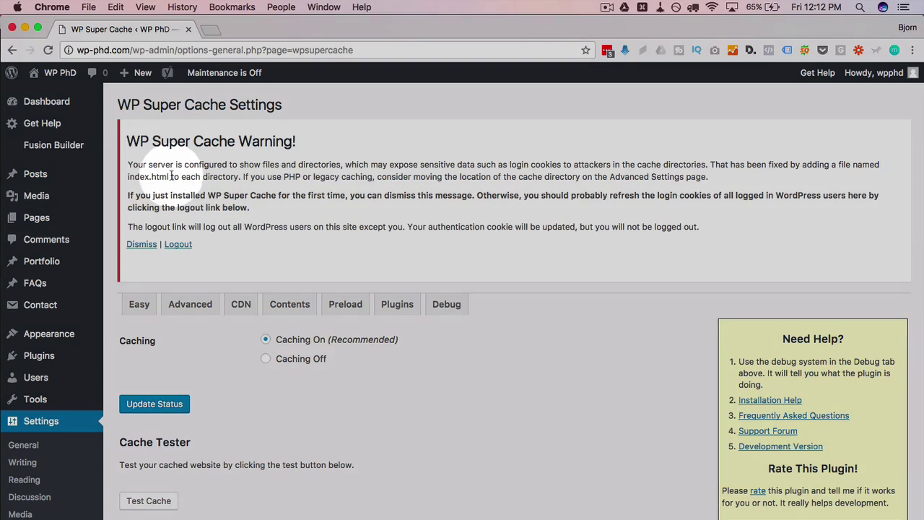
pyautogui.doubleClick(148, 176)
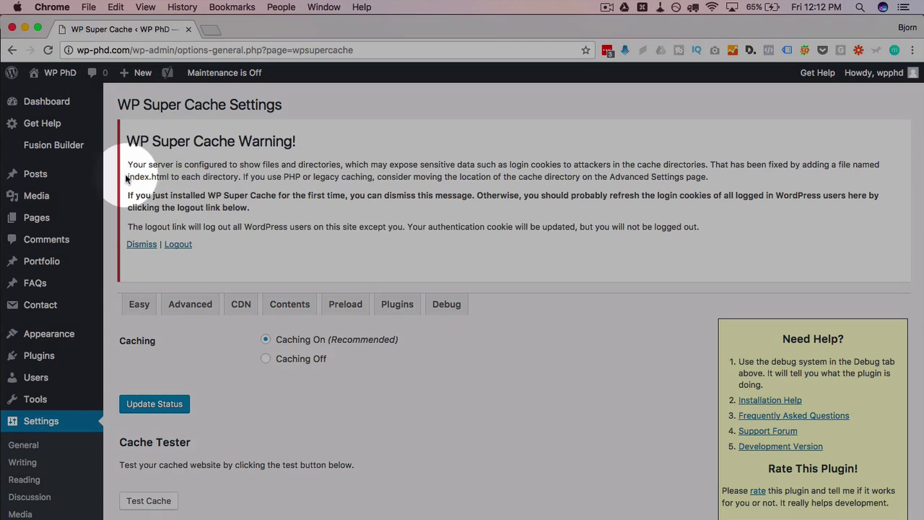
pyautogui.click(176, 180)
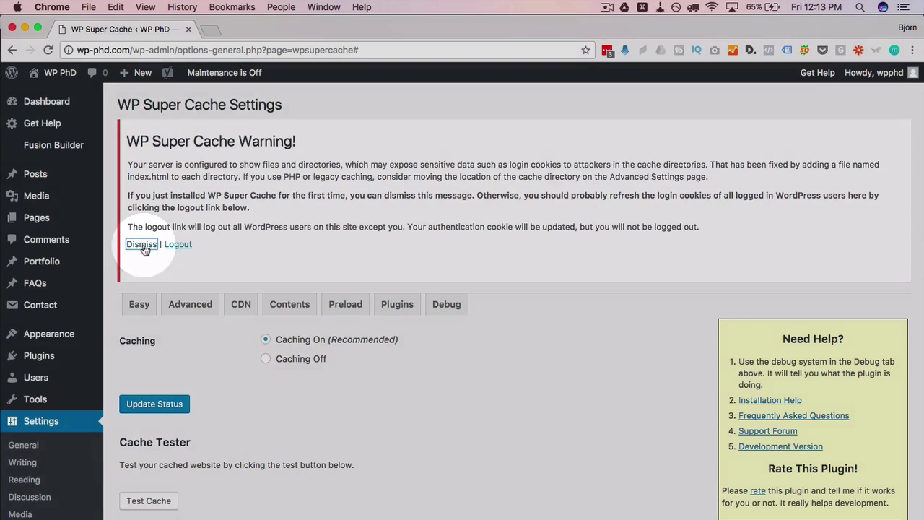
pyautogui.click(142, 245)
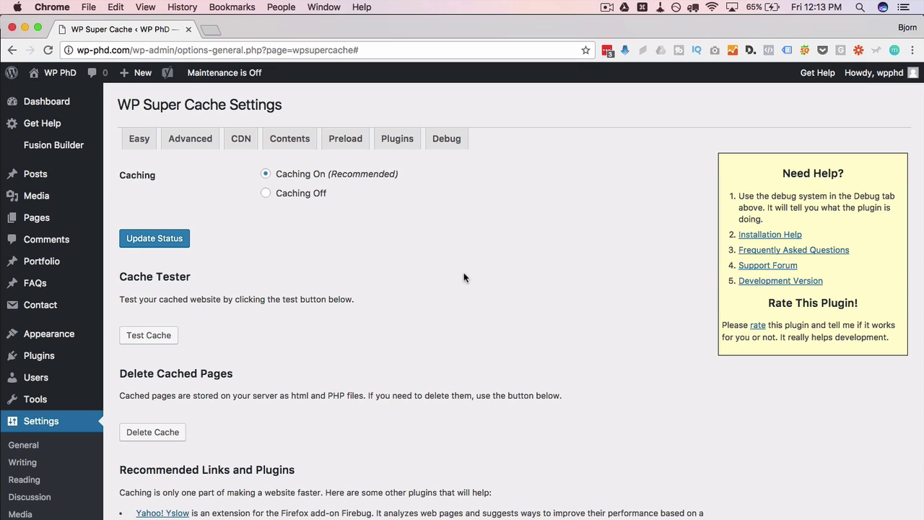
# - Run Test Cache and verify both fetched pages show the matching 20:13:03 timestamp
pyautogui.scroll(-2, 291, 300)
pyautogui.scroll(2, 291, 299)
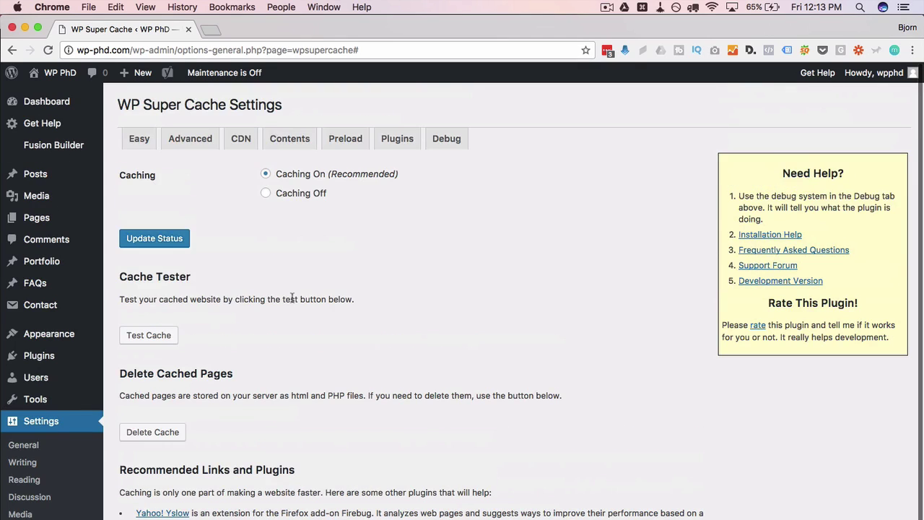
pyautogui.scroll(-2, 291, 303)
pyautogui.click(137, 272)
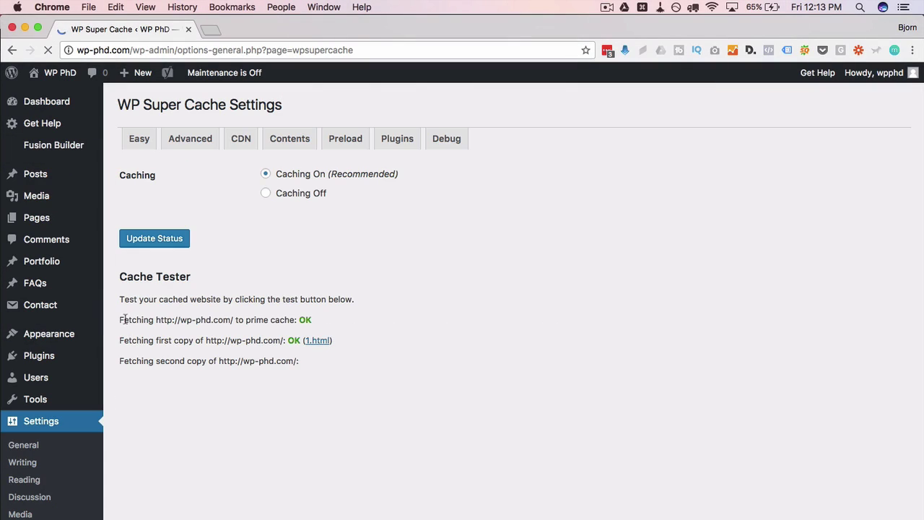
pyautogui.scroll(-3, 250, 430)
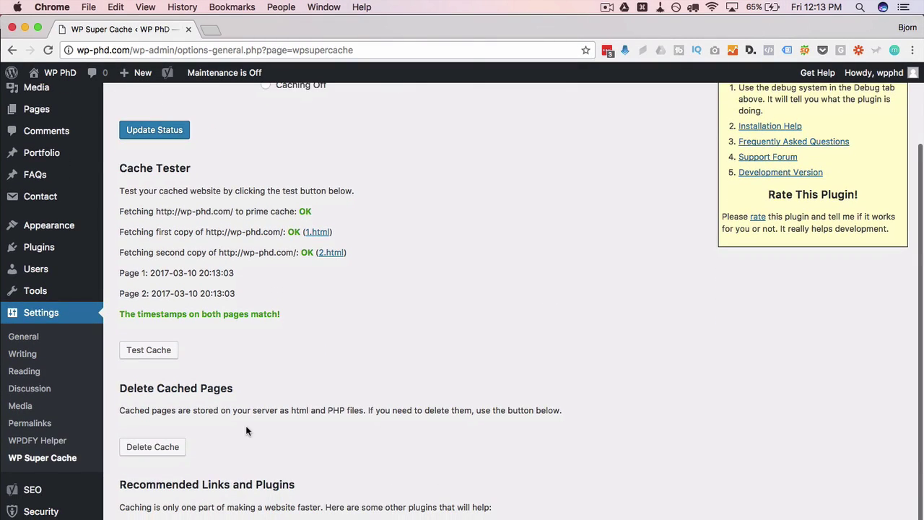
pyautogui.moveTo(327, 322); pyautogui.dragTo(73, 310)
pyautogui.click(187, 297)
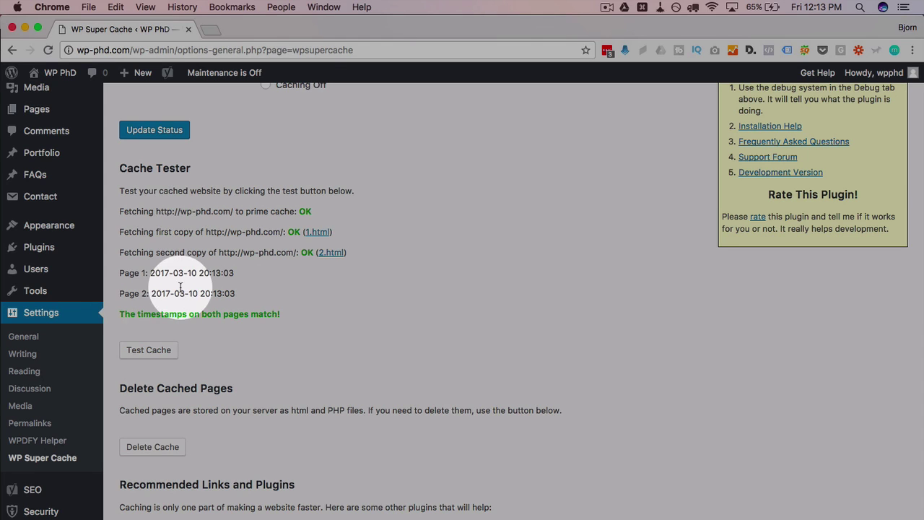
pyautogui.scroll(-2, 180, 287)
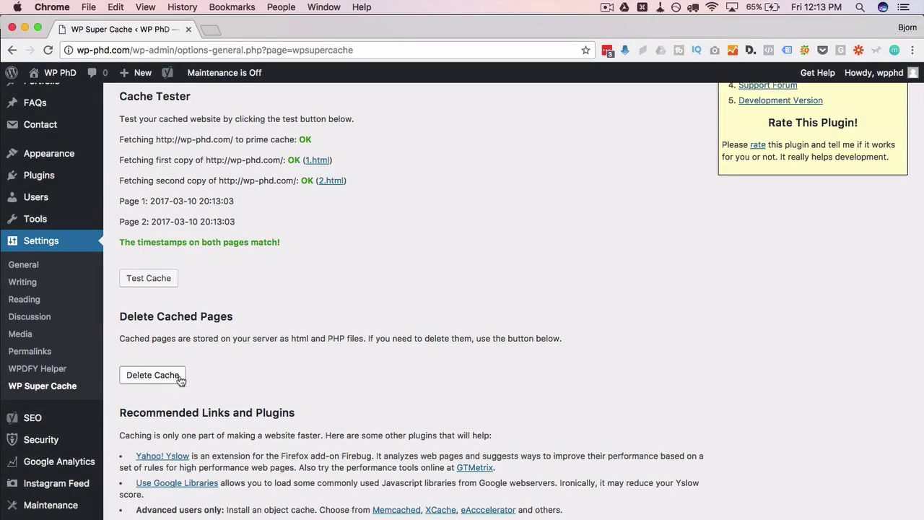
pyautogui.scroll(5, 257, 287)
pyautogui.scroll(-1, 259, 291)
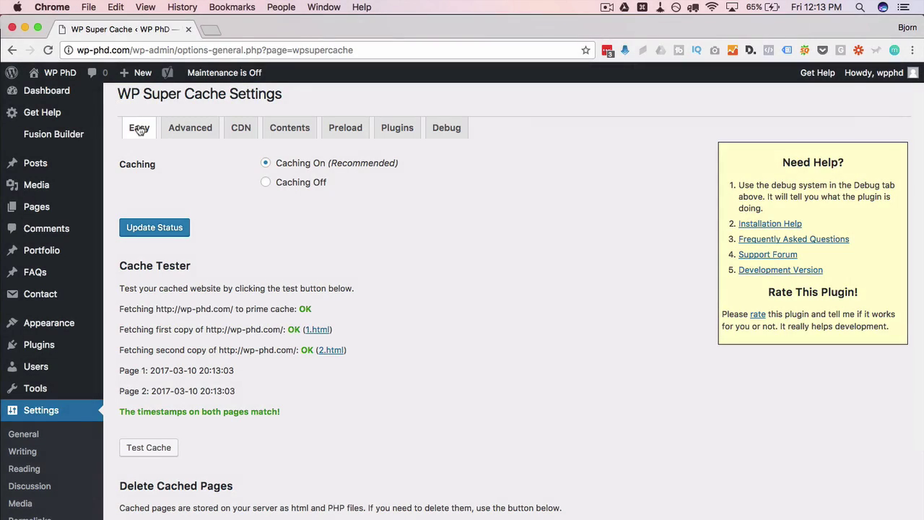
pyautogui.scroll(-4, 313, 331)
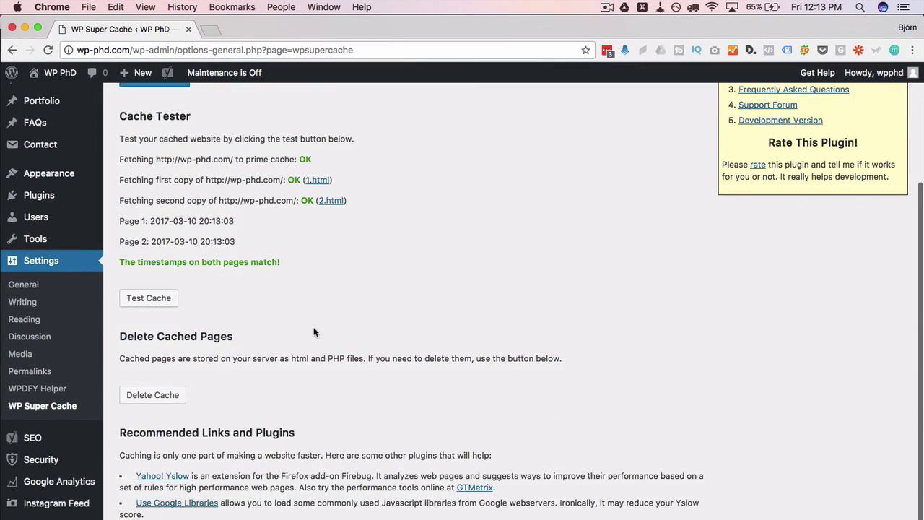
pyautogui.scroll(5, 314, 332)
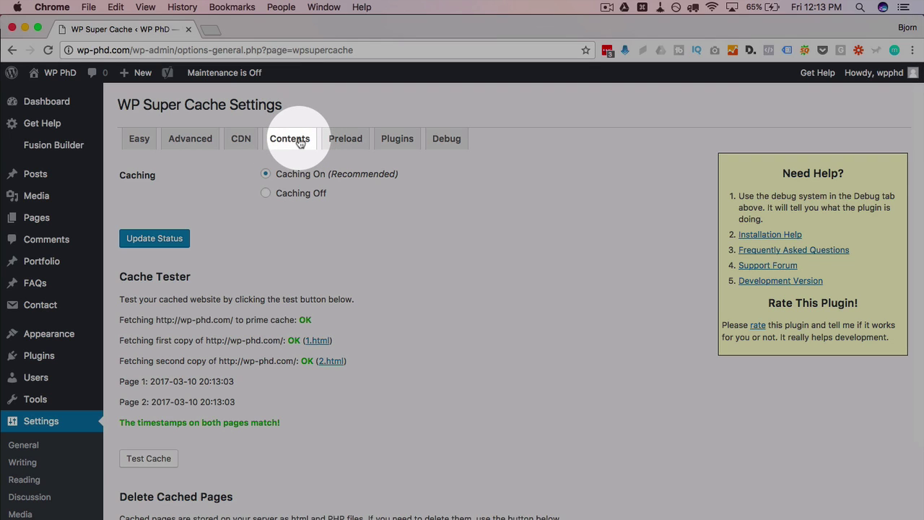
# - Open the Contents tab, showing WP-Cache and WP-Super-Cache at 0KB with 0 cached pages
pyautogui.click(300, 141)
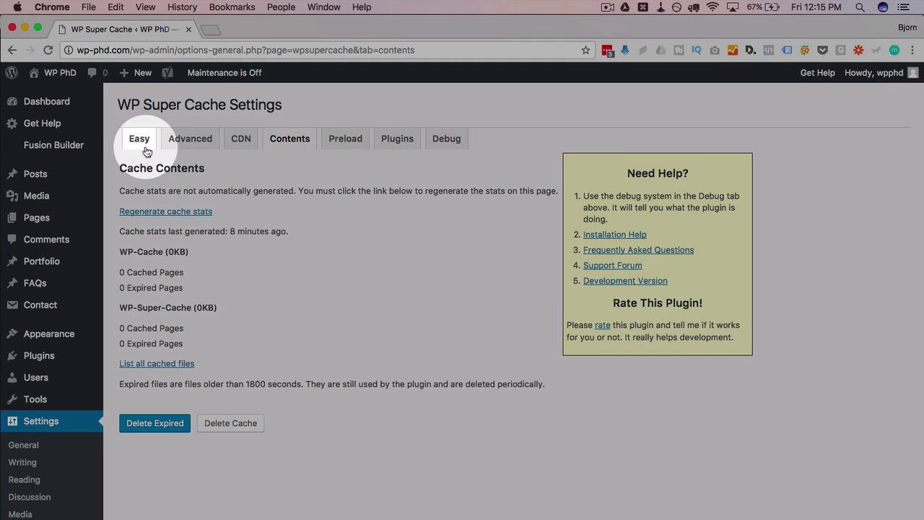
# - Open the Advanced tab and scroll through its settings toward Miscellaneous
pyautogui.click(198, 141)
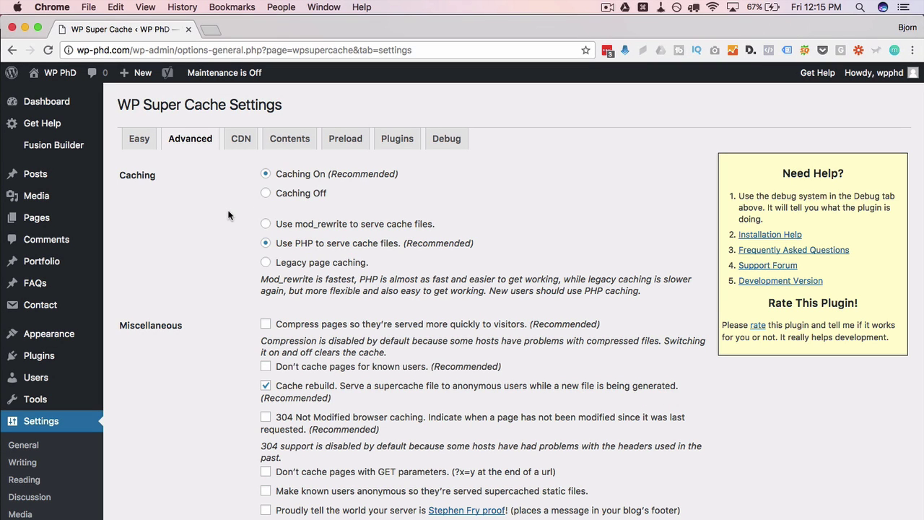
pyautogui.scroll(-2, 205, 215)
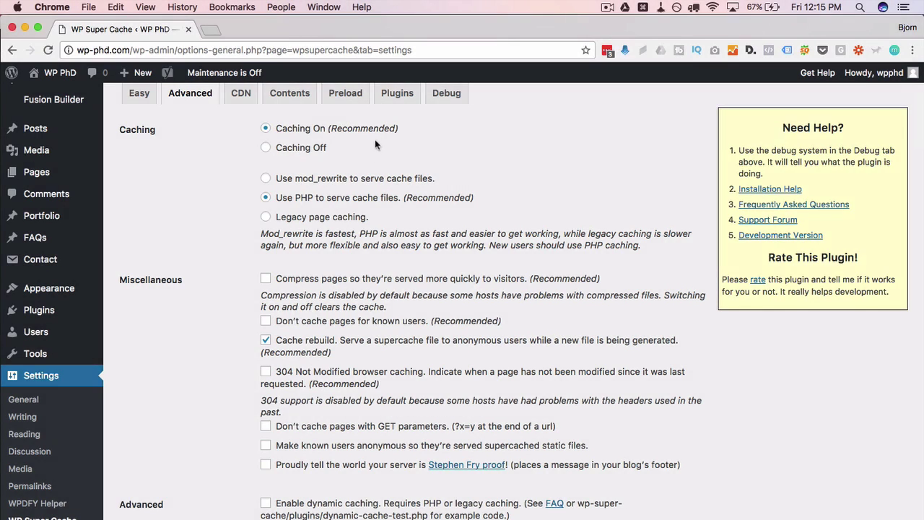
pyautogui.scroll(-2, 359, 153)
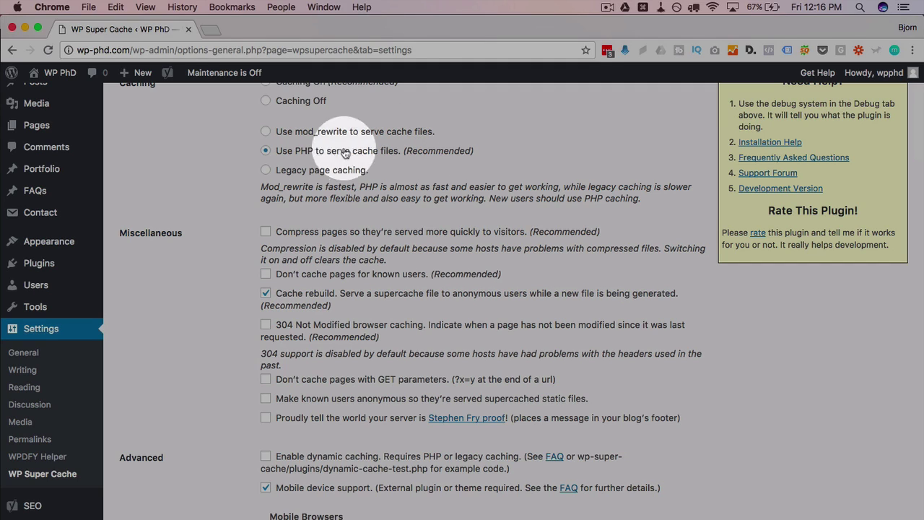
pyautogui.scroll(1, 209, 172)
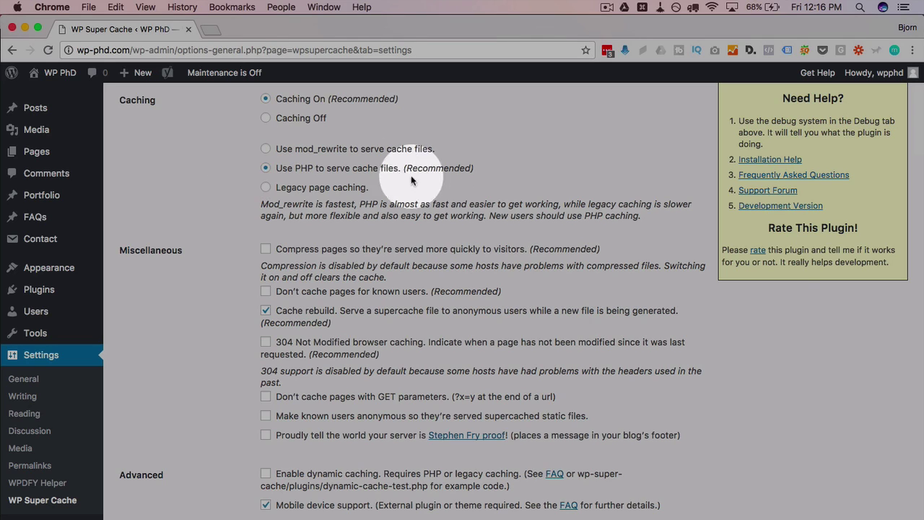
pyautogui.scroll(-2, 204, 250)
pyautogui.scroll(-1, 204, 251)
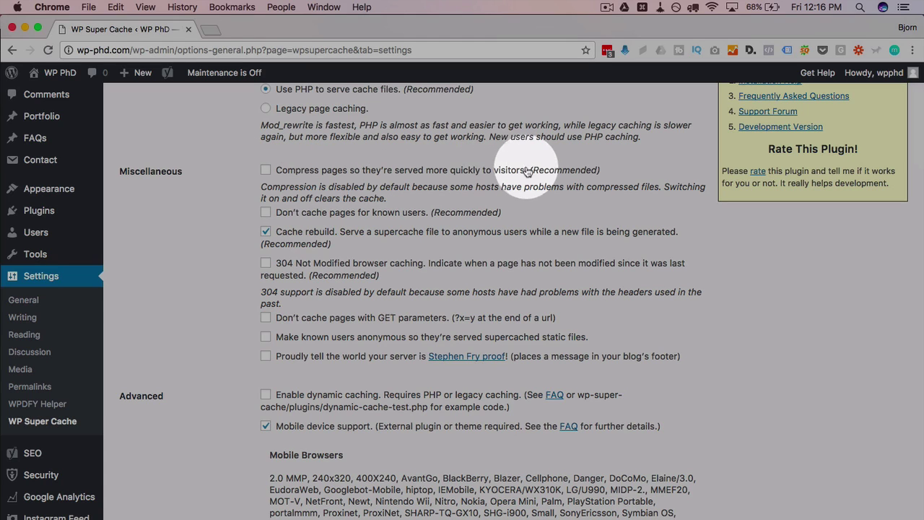
pyautogui.click(266, 170)
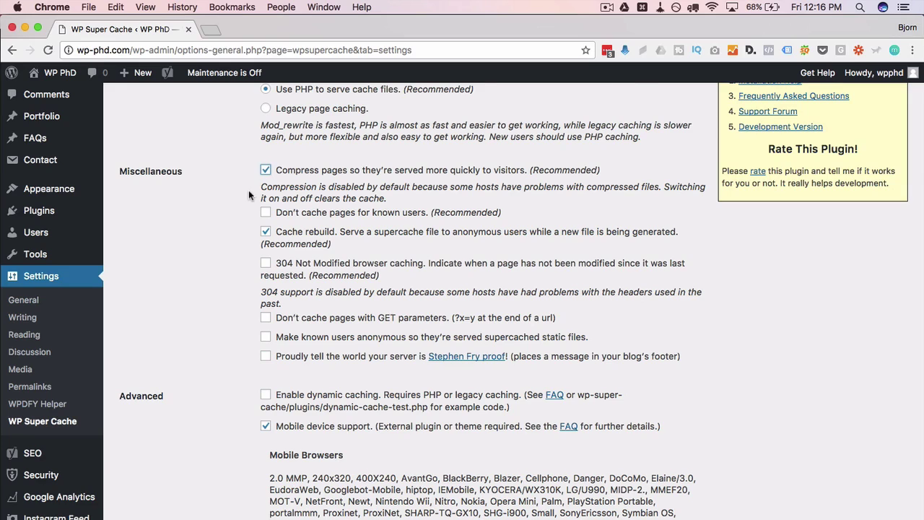
pyautogui.scroll(-2, 248, 190)
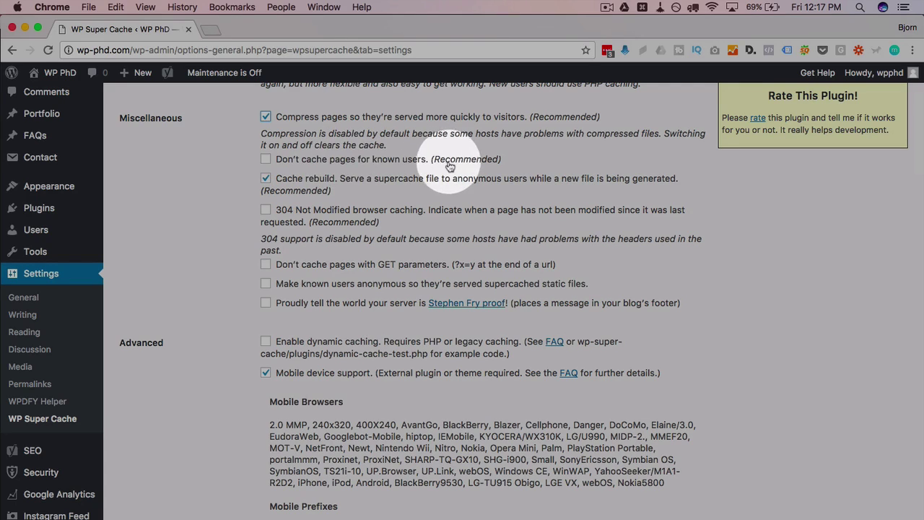
pyautogui.scroll(-2, 228, 194)
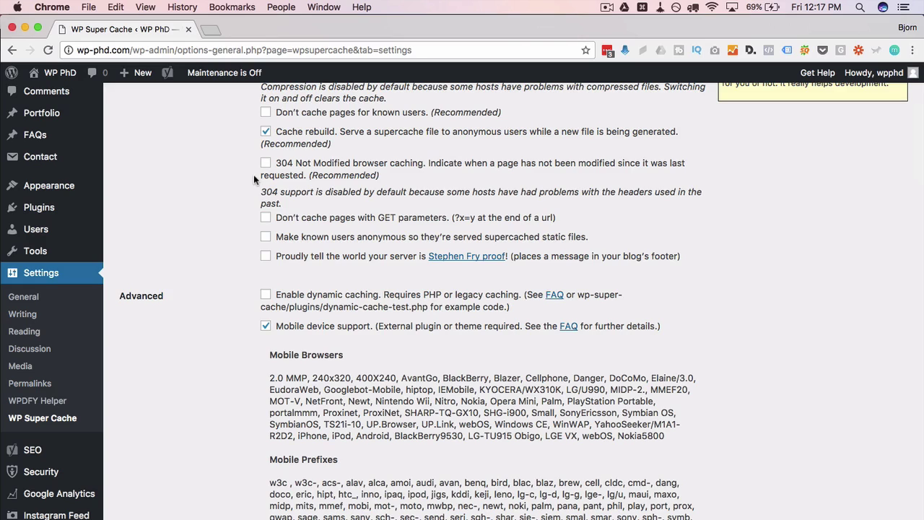
pyautogui.scroll(-2, 253, 174)
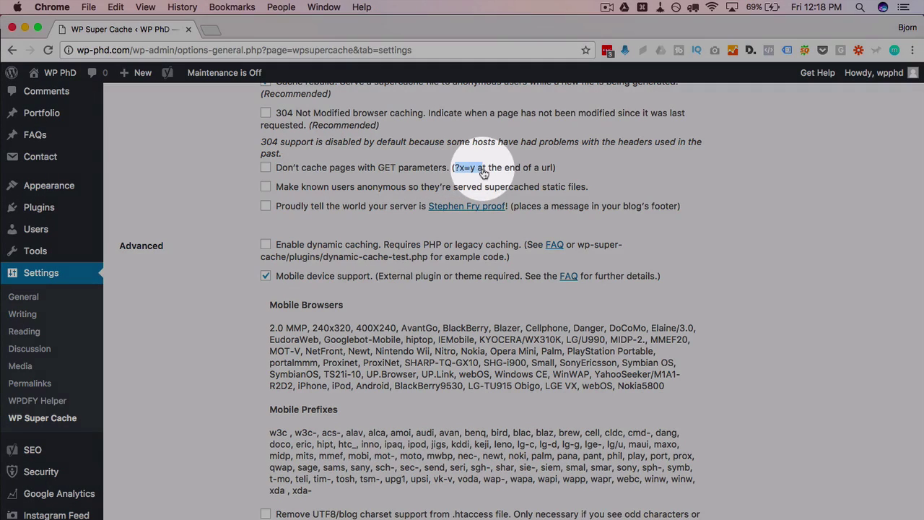
pyautogui.moveTo(455, 170); pyautogui.dragTo(476, 172)
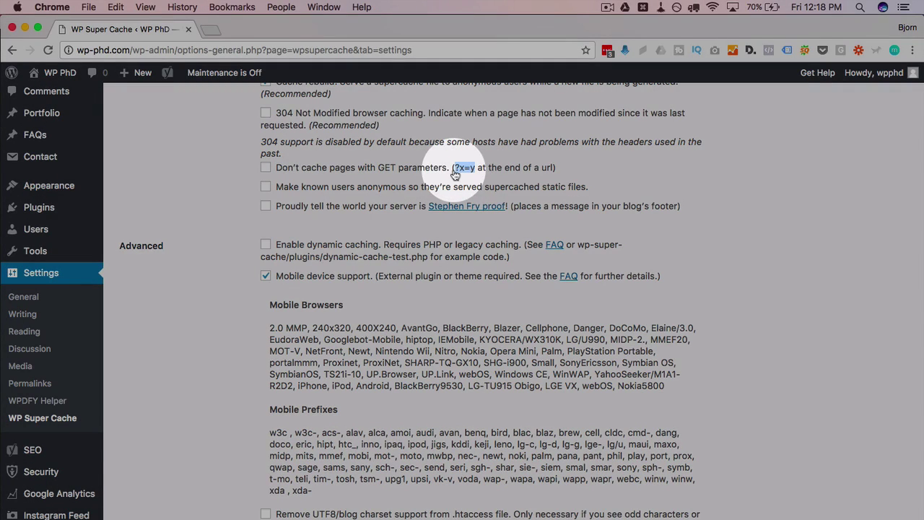
pyautogui.click(468, 170)
pyautogui.click(264, 50)
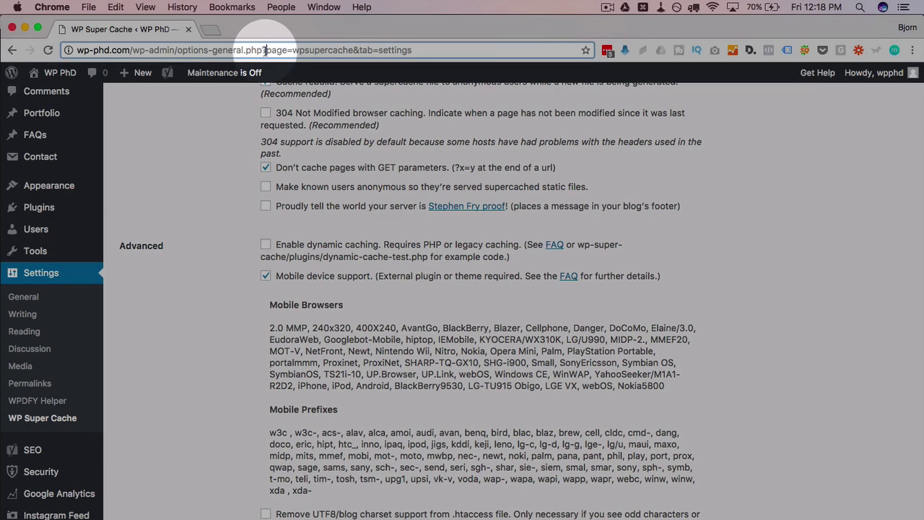
pyautogui.moveTo(264, 51); pyautogui.dragTo(355, 50)
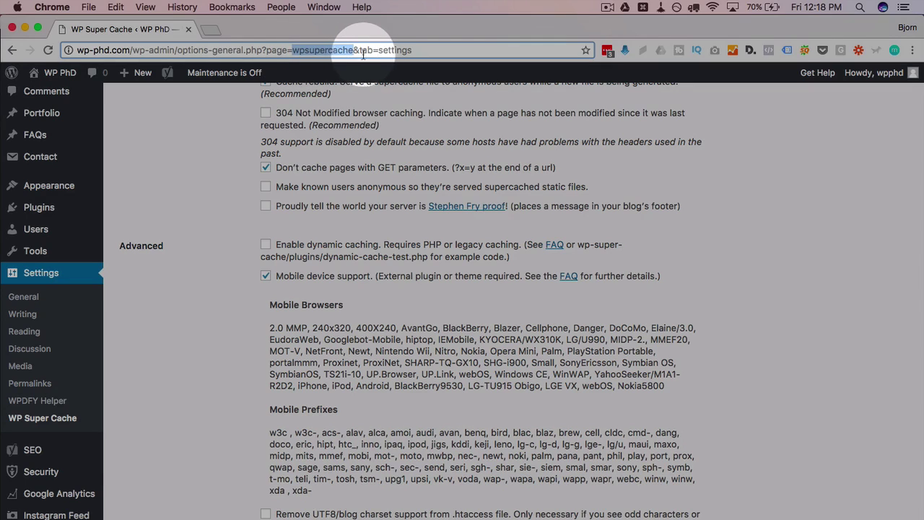
pyautogui.moveTo(359, 50); pyautogui.dragTo(372, 50)
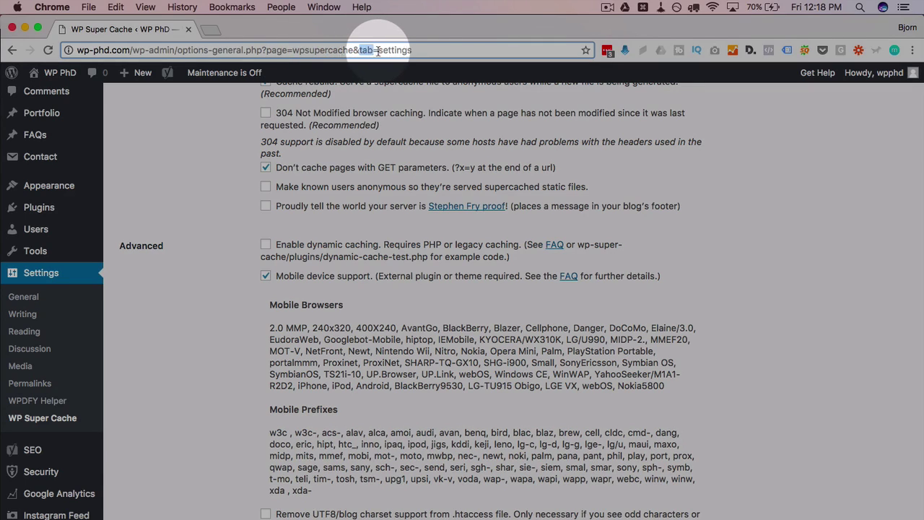
pyautogui.doubleClick(395, 50)
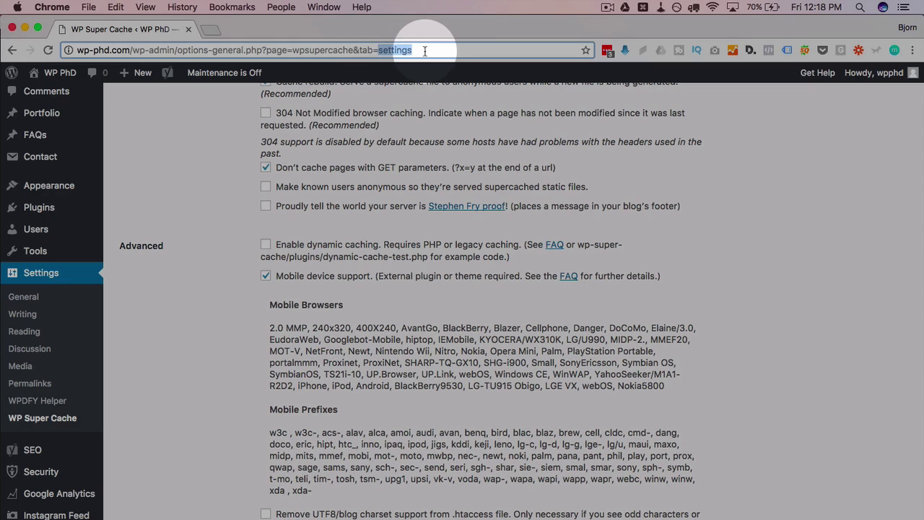
pyautogui.keyDown('shift'); pyautogui.click(263, 50); pyautogui.keyUp('shift')
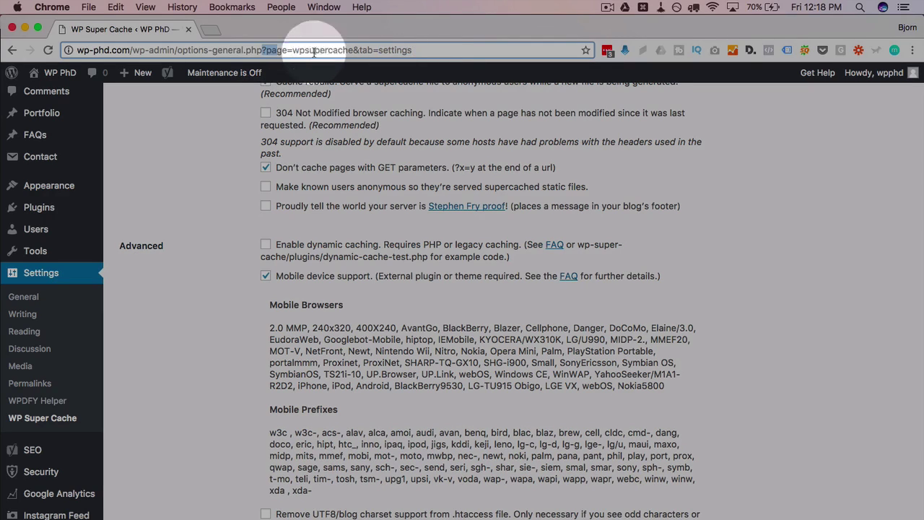
pyautogui.doubleClick(308, 50)
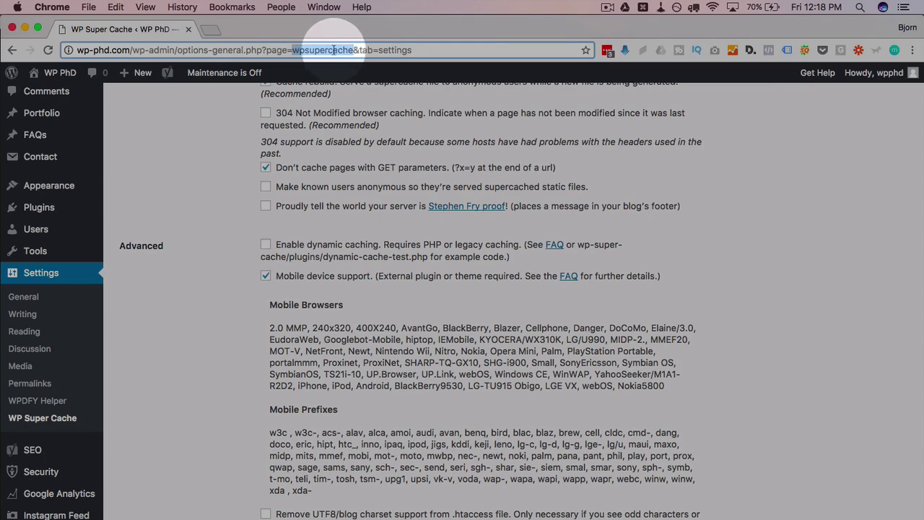
pyautogui.doubleClick(395, 50)
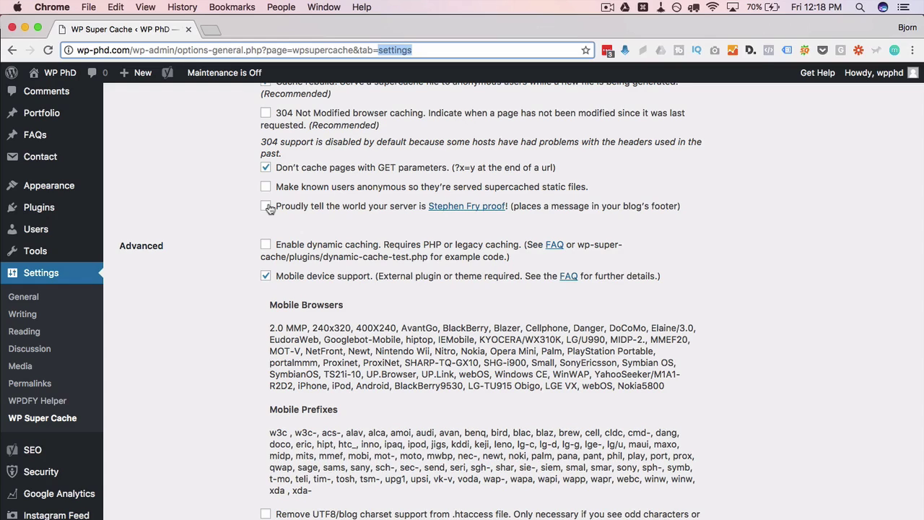
pyautogui.click(246, 214)
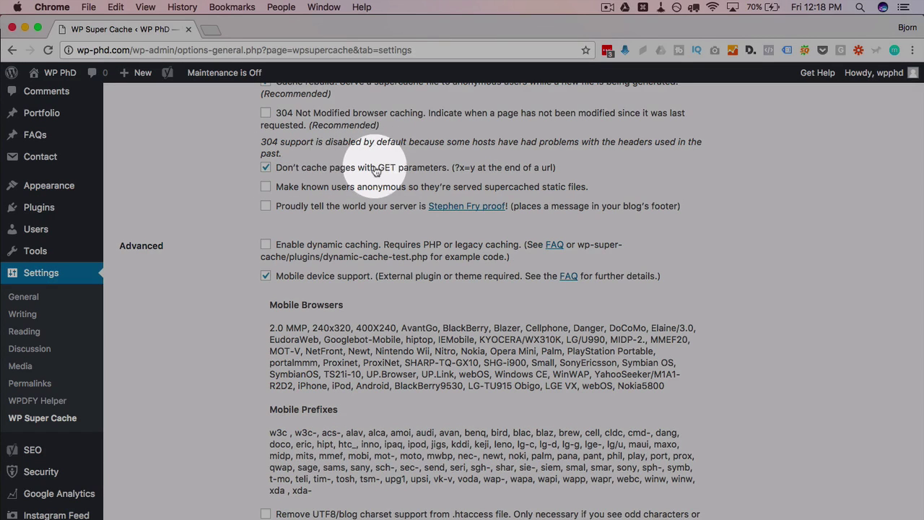
pyautogui.click(265, 167)
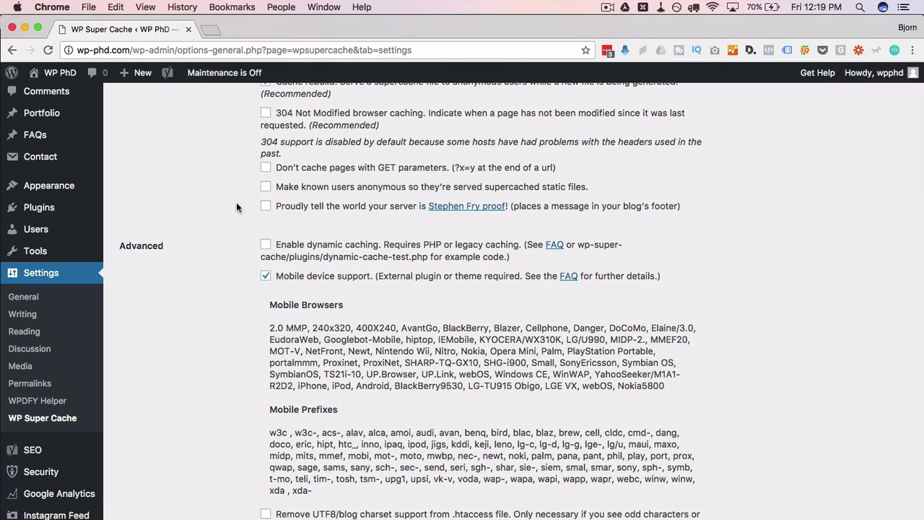
pyautogui.scroll(-1, 236, 207)
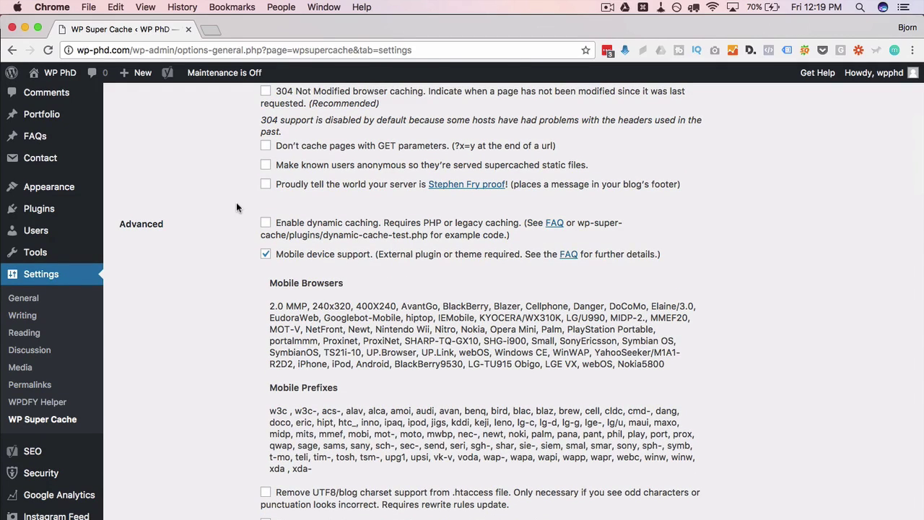
pyautogui.scroll(-1, 236, 208)
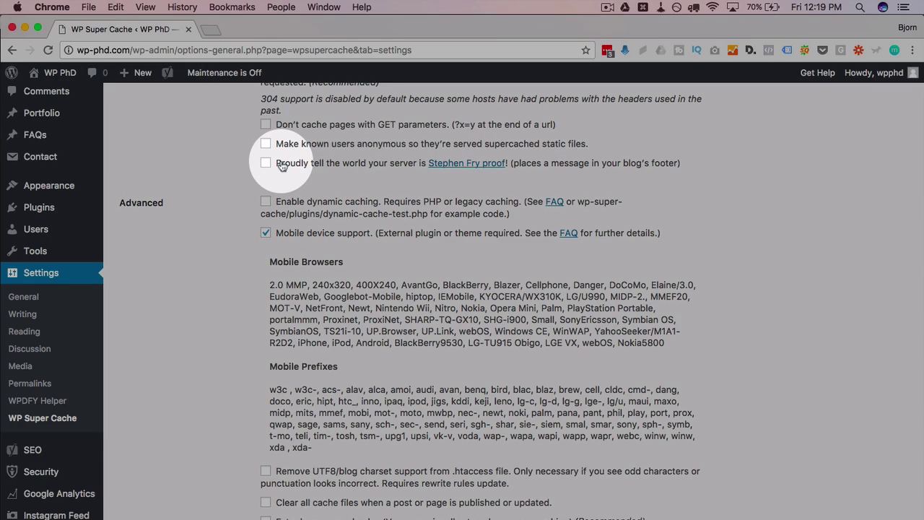
pyautogui.scroll(5, 224, 175)
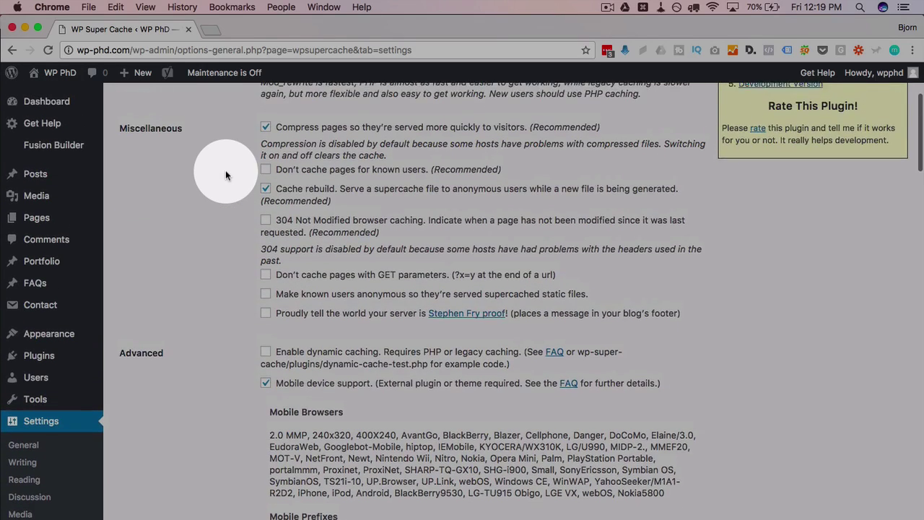
pyautogui.scroll(1, 225, 175)
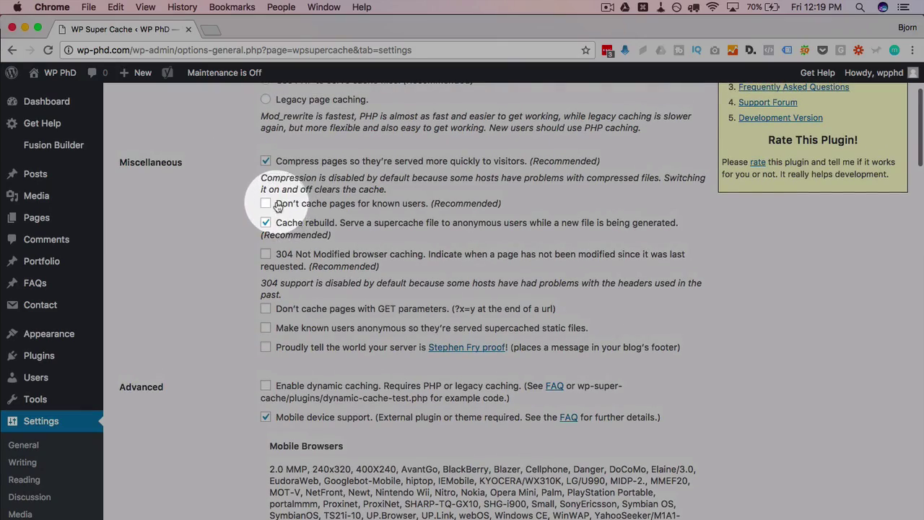
pyautogui.moveTo(269, 205); pyautogui.dragTo(430, 211)
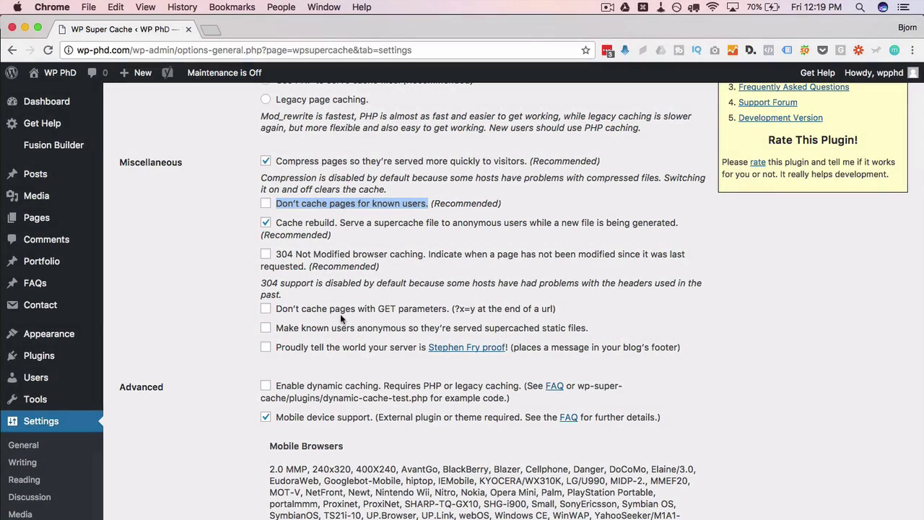
pyautogui.moveTo(278, 329); pyautogui.dragTo(593, 331)
pyautogui.click(257, 333)
pyautogui.scroll(-2, 239, 332)
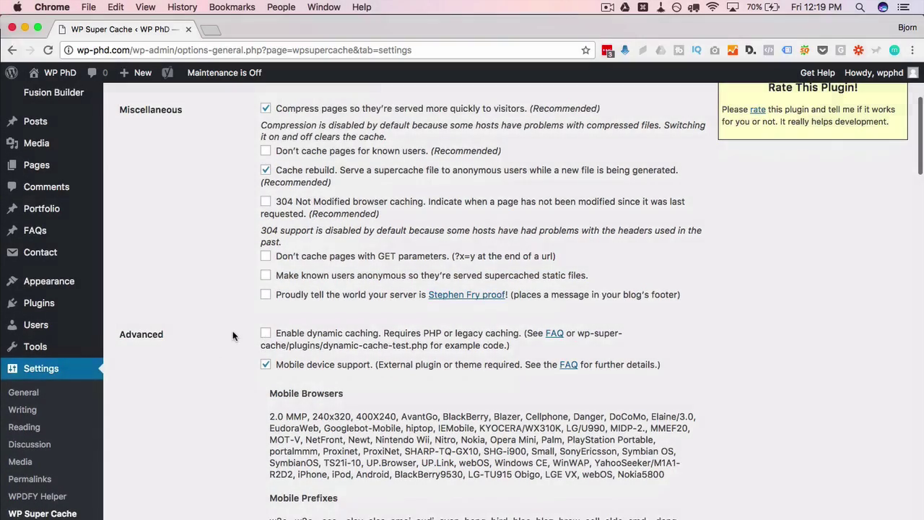
pyautogui.scroll(-5, 232, 334)
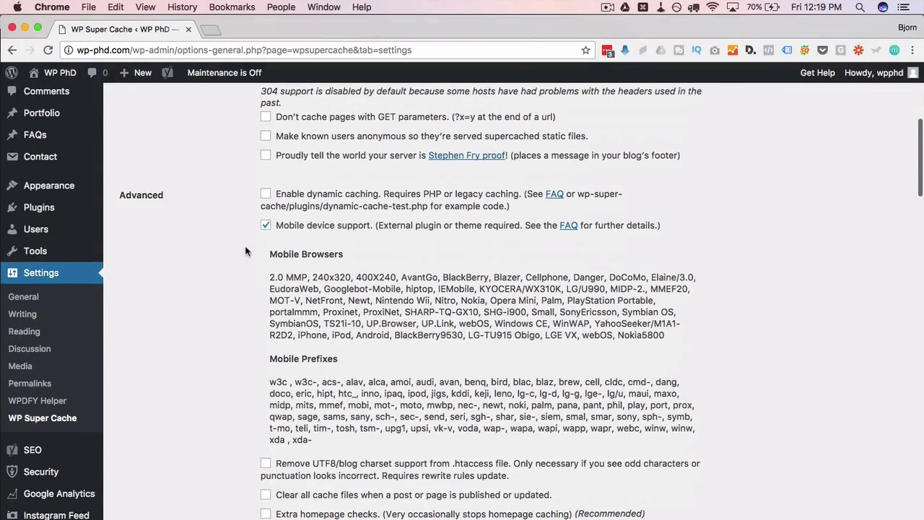
pyautogui.moveTo(277, 195); pyautogui.dragTo(381, 198)
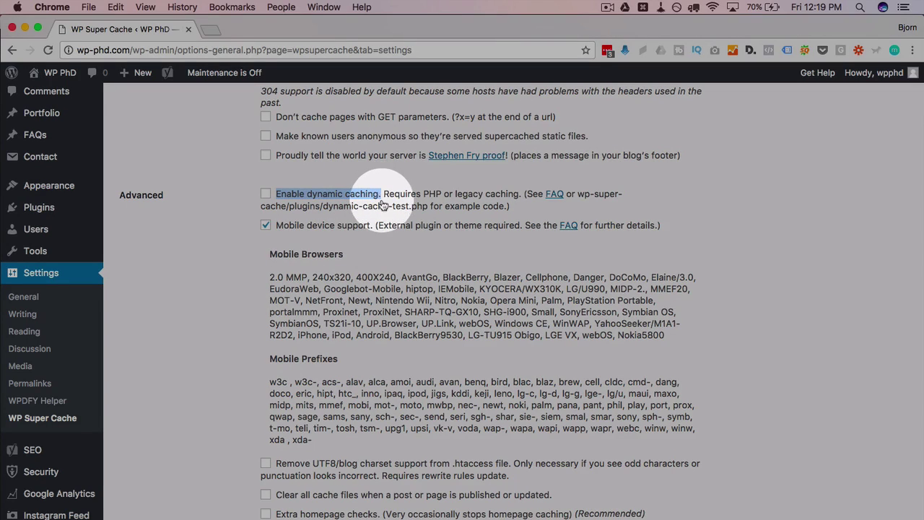
pyautogui.click(265, 193)
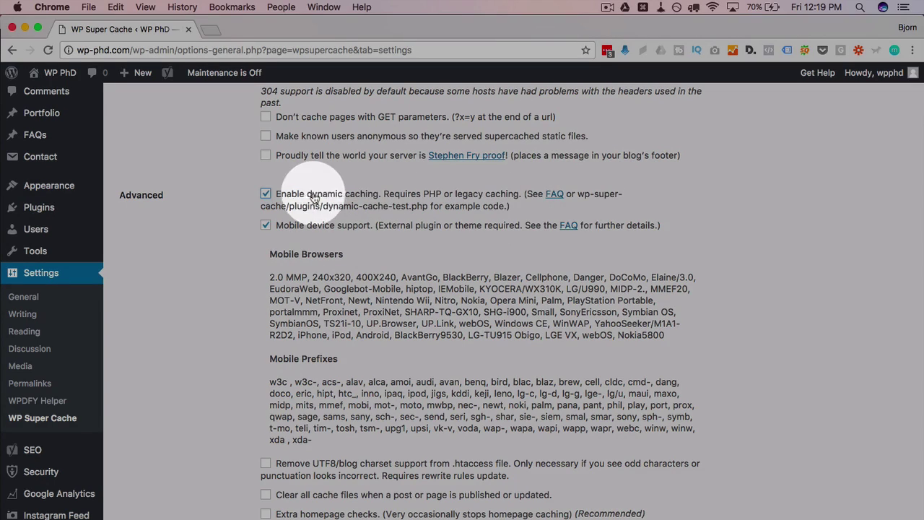
pyautogui.click(266, 194)
pyautogui.scroll(-2, 240, 199)
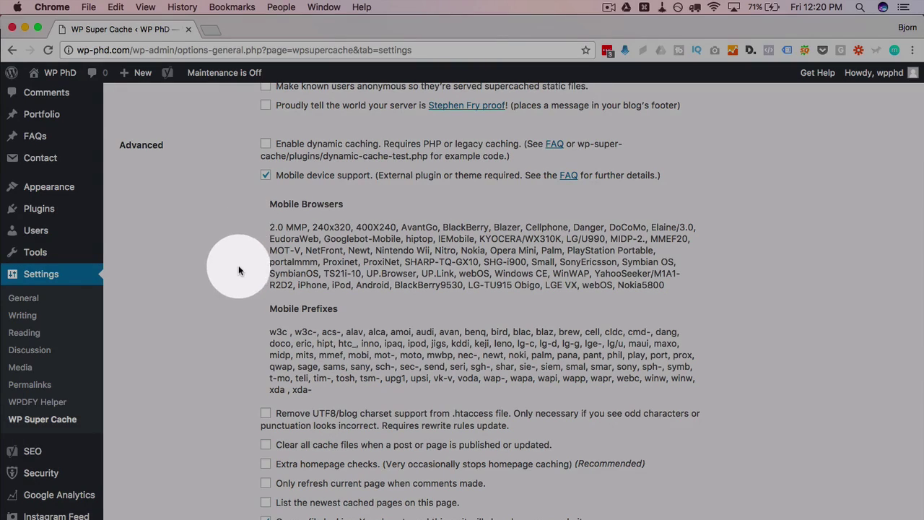
pyautogui.scroll(-1, 238, 272)
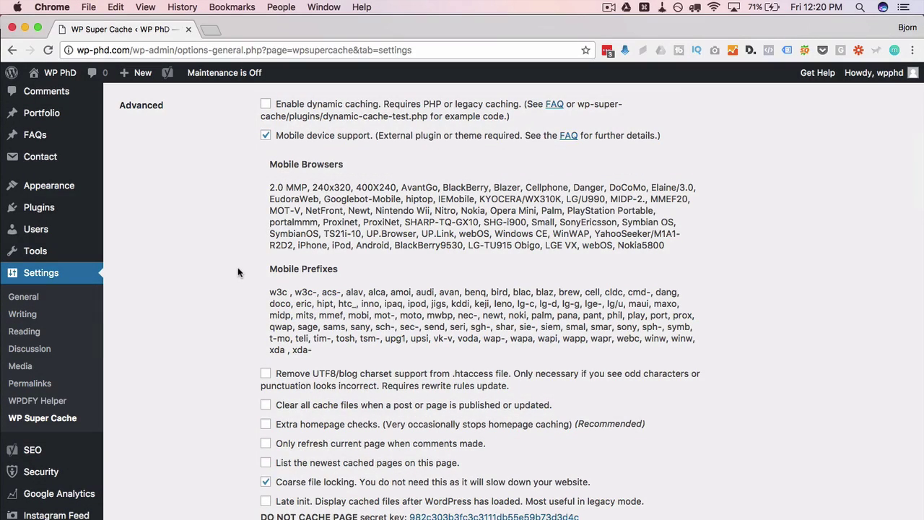
pyautogui.scroll(-3, 238, 272)
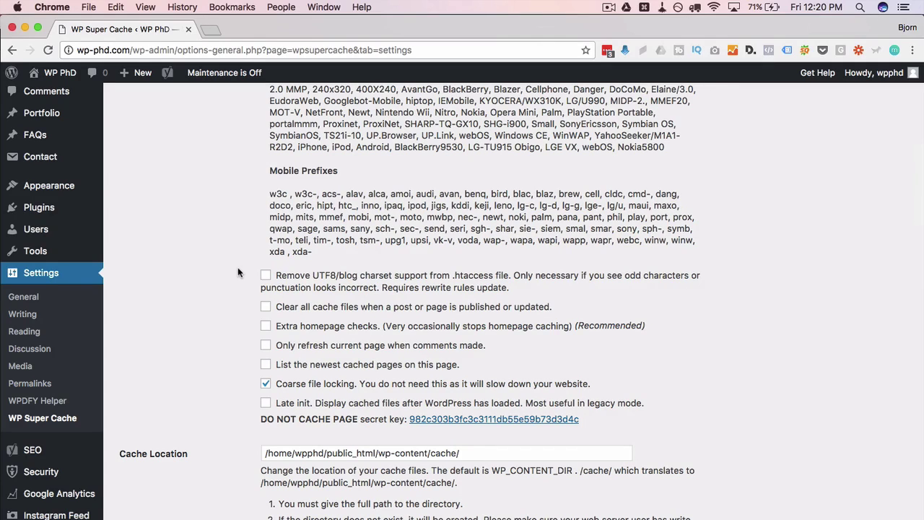
pyautogui.scroll(-1, 237, 268)
pyautogui.click(265, 242)
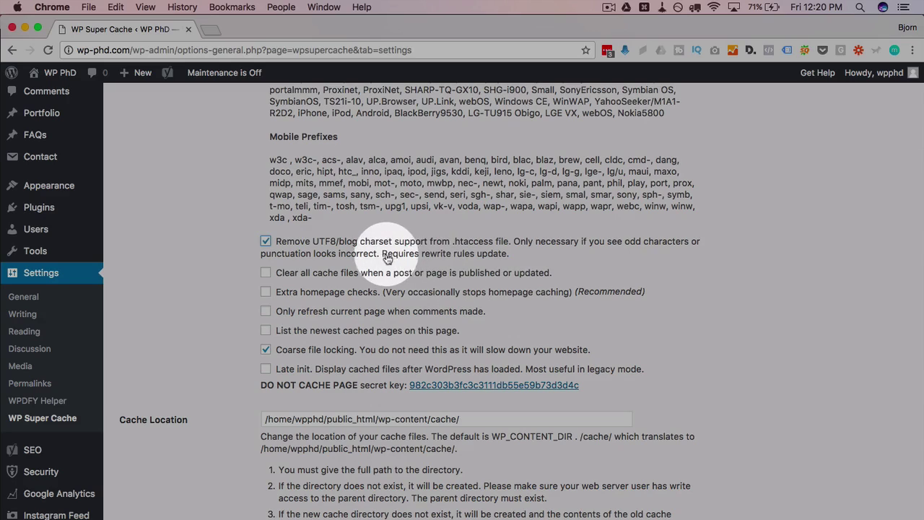
pyautogui.moveTo(382, 254); pyautogui.dragTo(515, 261)
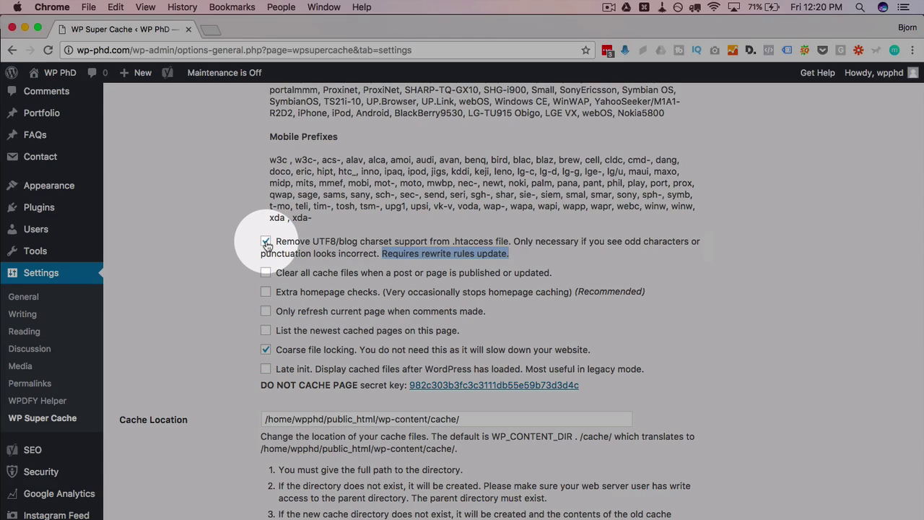
pyautogui.click(266, 243)
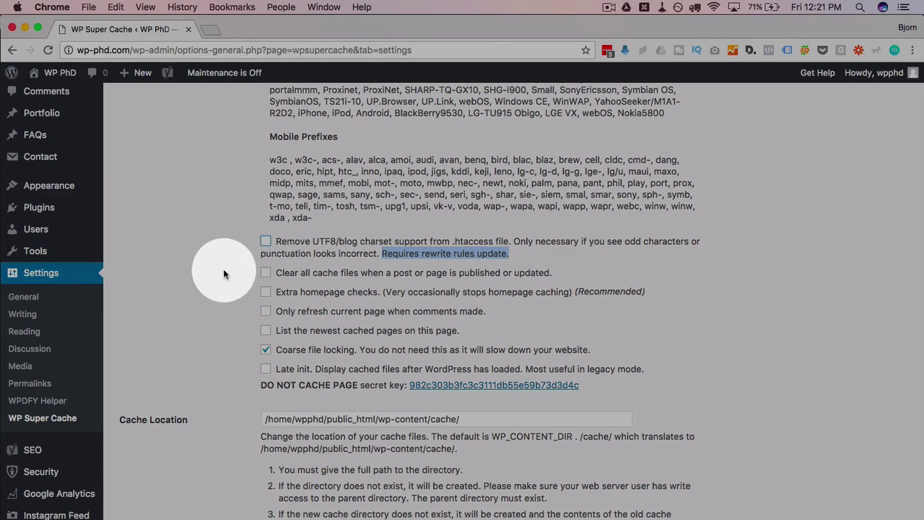
pyautogui.scroll(-2, 231, 267)
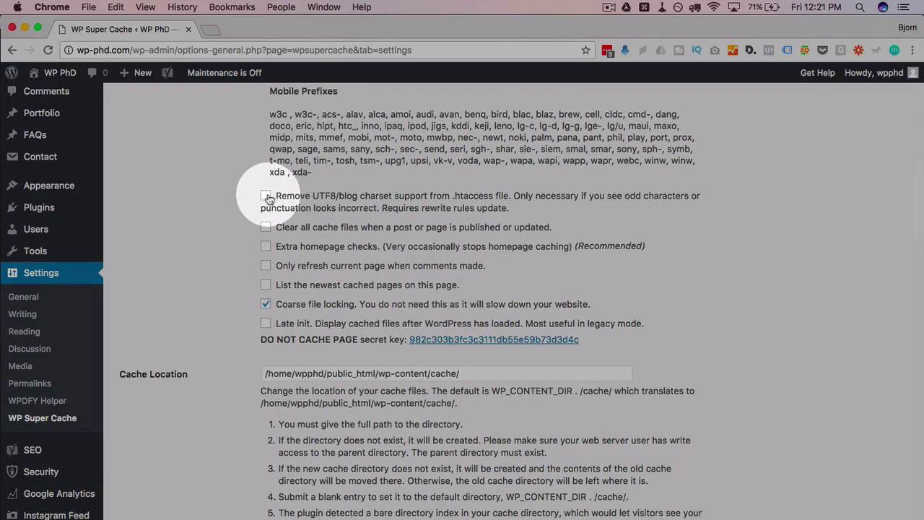
pyautogui.scroll(-2, 247, 243)
# - Toggle 'Clear all cache files' on publish on and back off
pyautogui.click(266, 173)
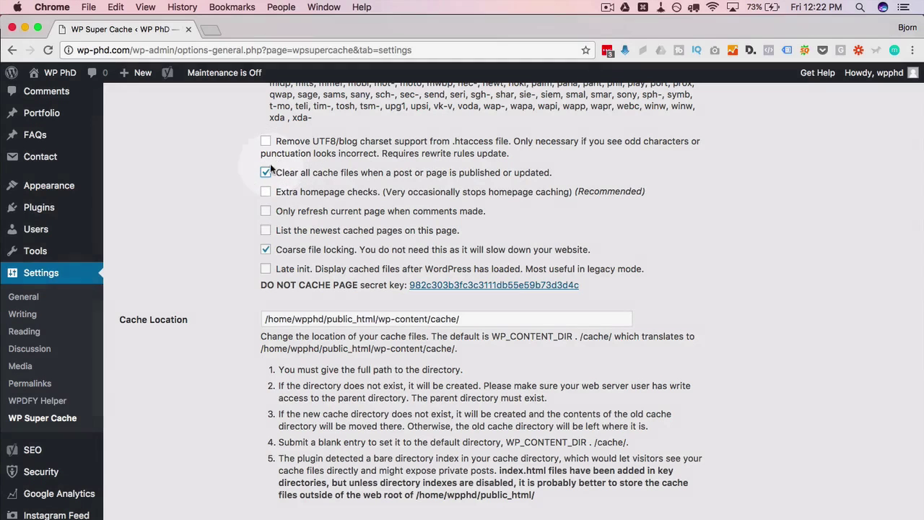
pyautogui.click(265, 173)
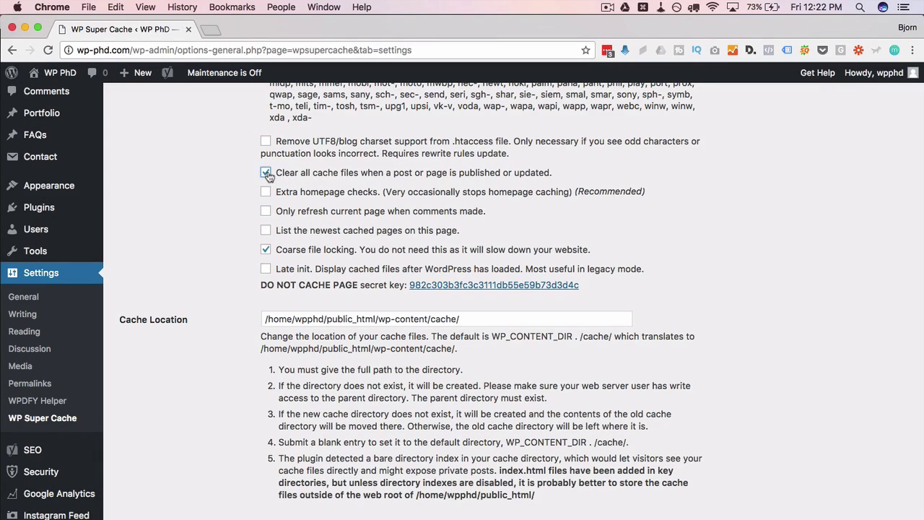
pyautogui.scroll(-2, 224, 170)
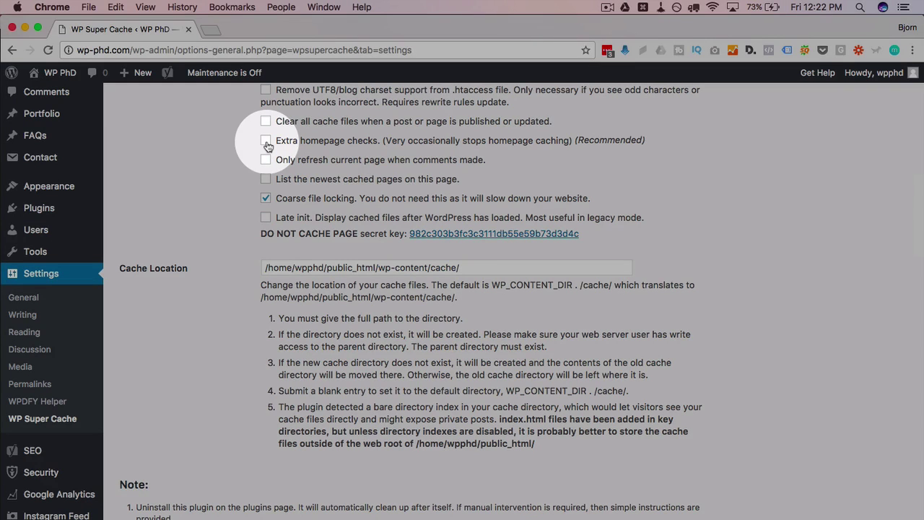
# - Enable 'Extra homepage checks' and toggle 'Only refresh current page' on and off
pyautogui.click(267, 142)
pyautogui.doubleClick(611, 140)
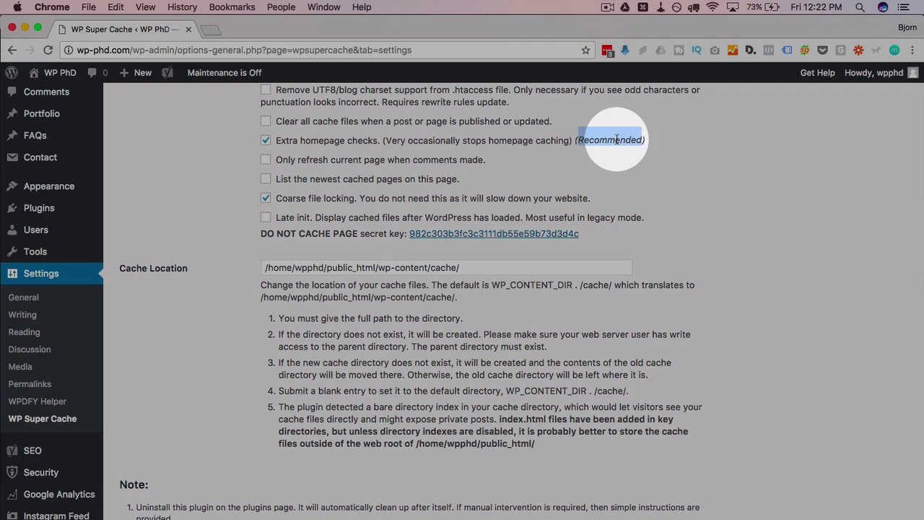
pyautogui.click(514, 145)
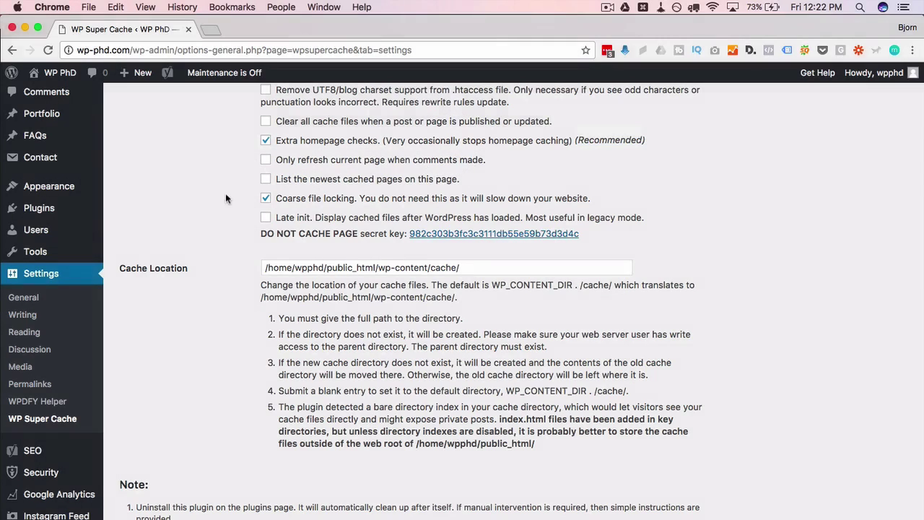
pyautogui.click(266, 160)
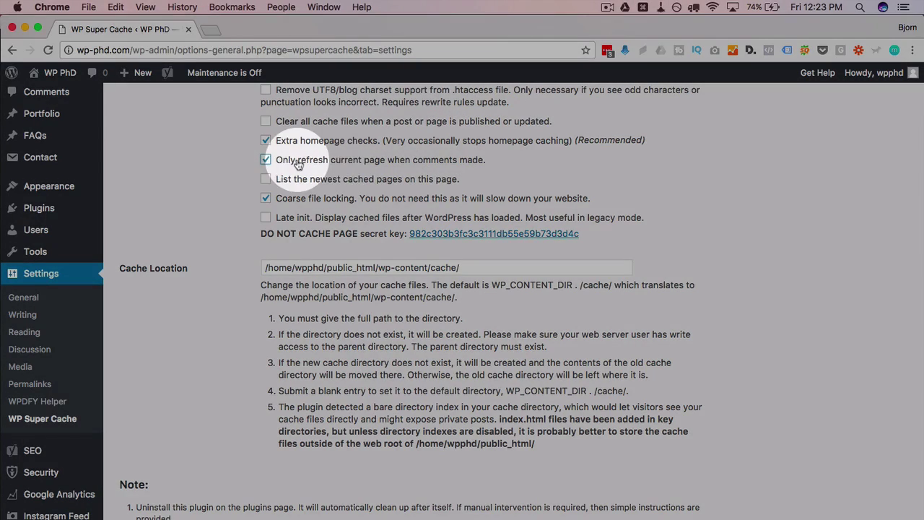
pyautogui.click(266, 160)
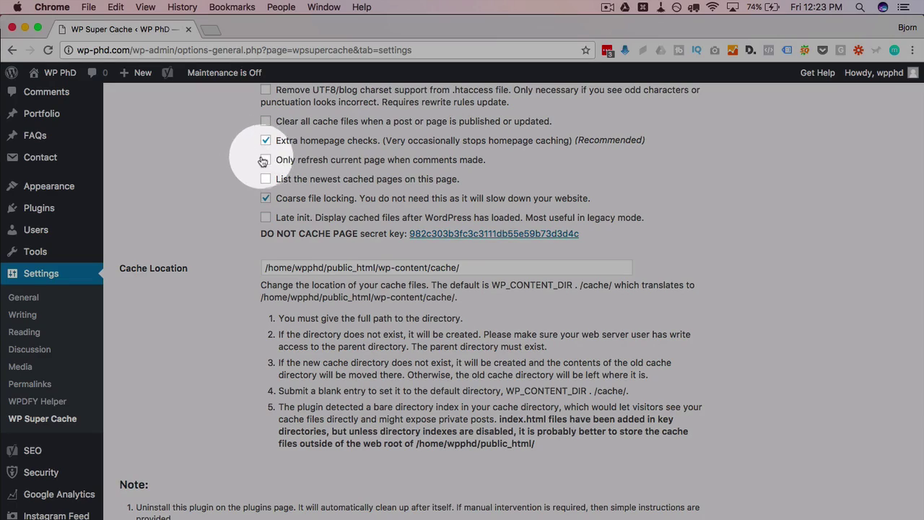
pyautogui.scroll(-2, 240, 165)
# - Toggle 'List the newest cached pages' and uncheck 'Coarse file locking'
pyautogui.click(266, 132)
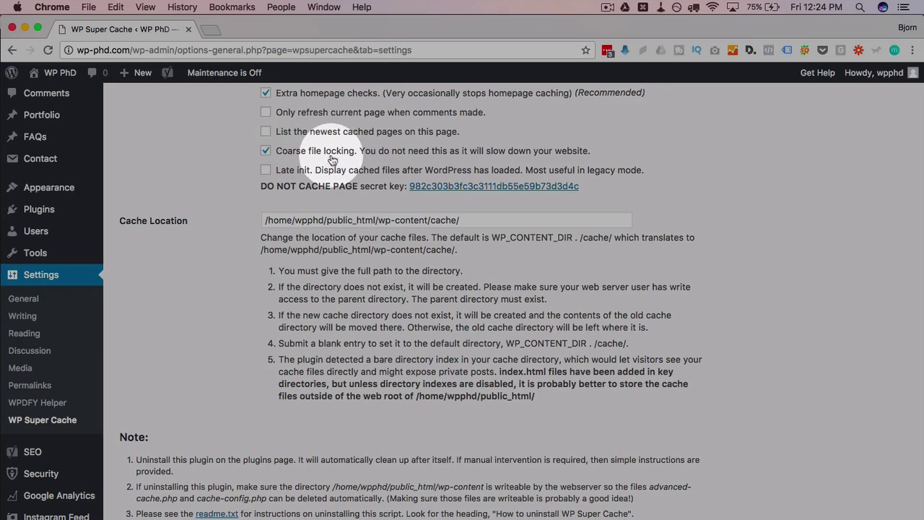
pyautogui.click(265, 152)
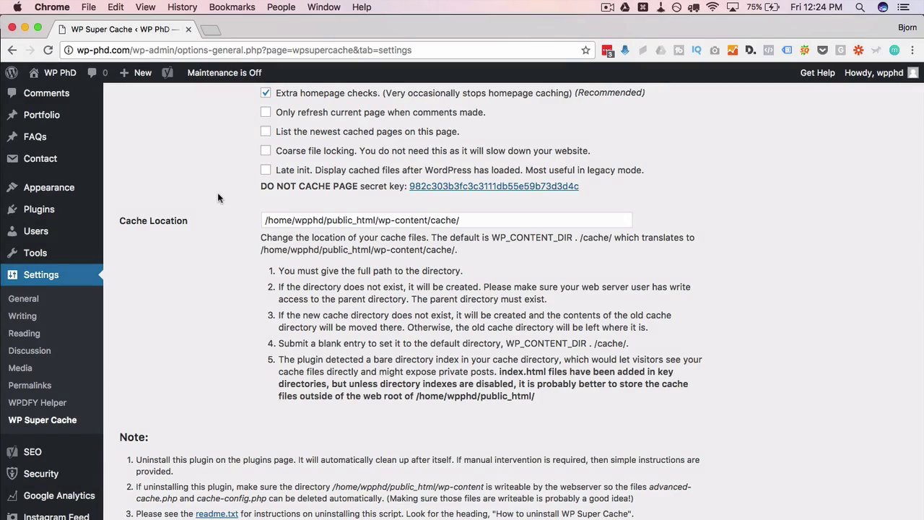
pyautogui.scroll(-3, 217, 192)
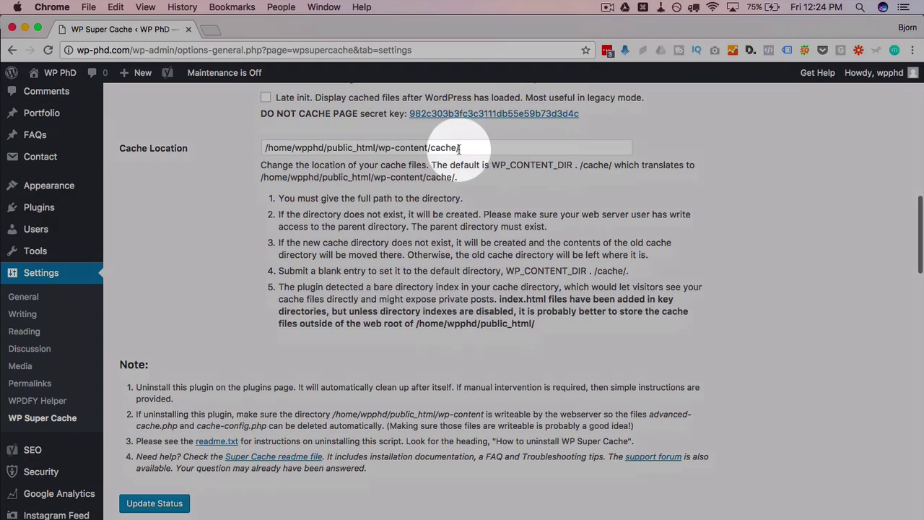
pyautogui.moveTo(460, 148); pyautogui.dragTo(208, 149)
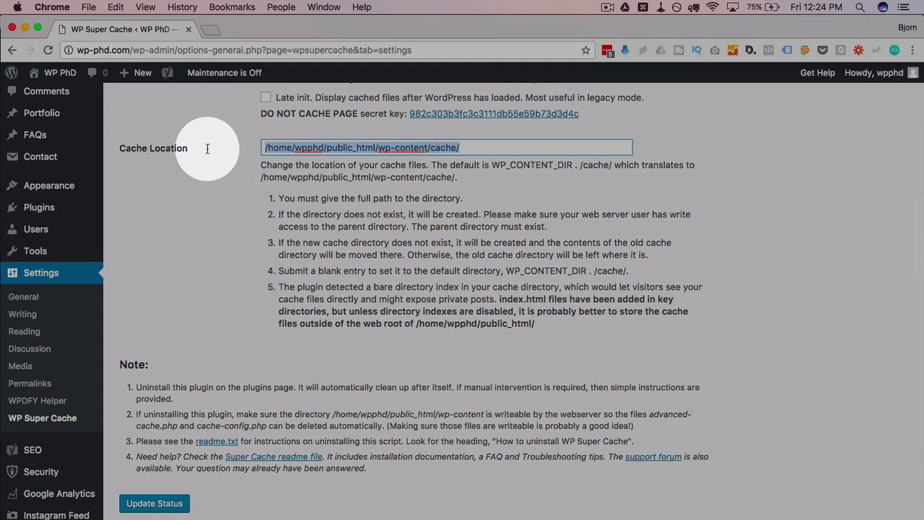
pyautogui.click(207, 149)
pyautogui.moveTo(378, 147); pyautogui.dragTo(459, 148)
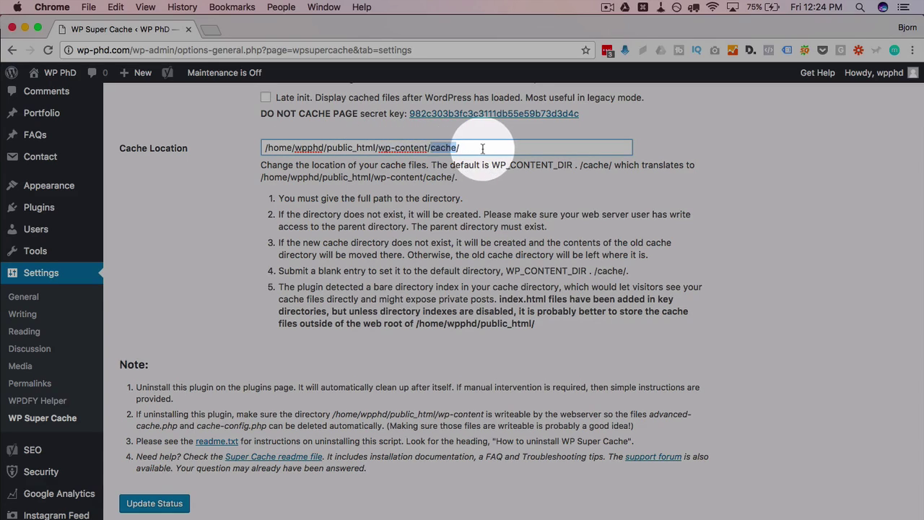
pyautogui.click(251, 207)
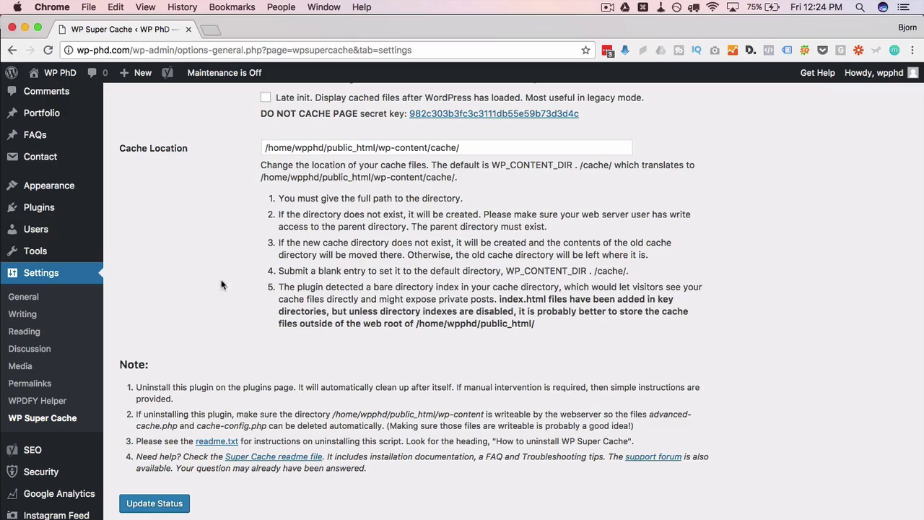
pyautogui.scroll(-5, 187, 299)
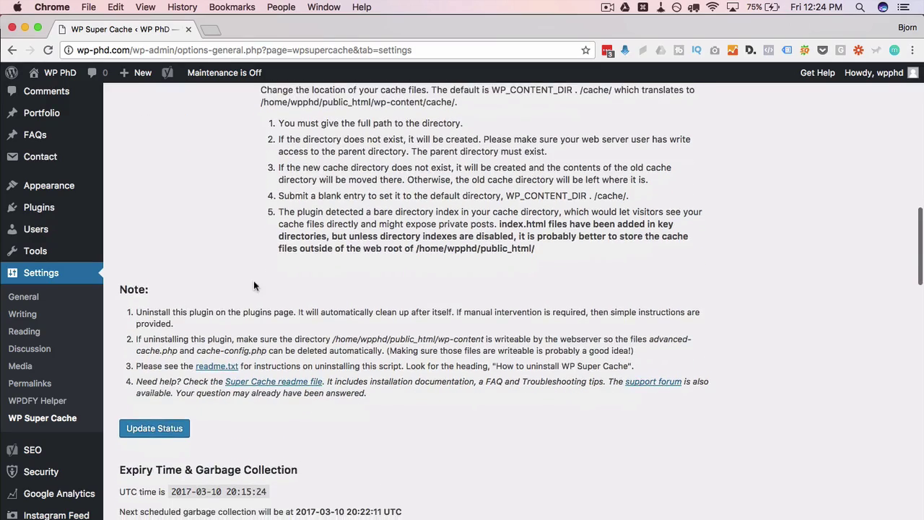
pyautogui.scroll(7, 254, 281)
pyautogui.moveTo(253, 249); pyautogui.dragTo(489, 436)
pyautogui.click(231, 425)
pyautogui.scroll(-2, 231, 424)
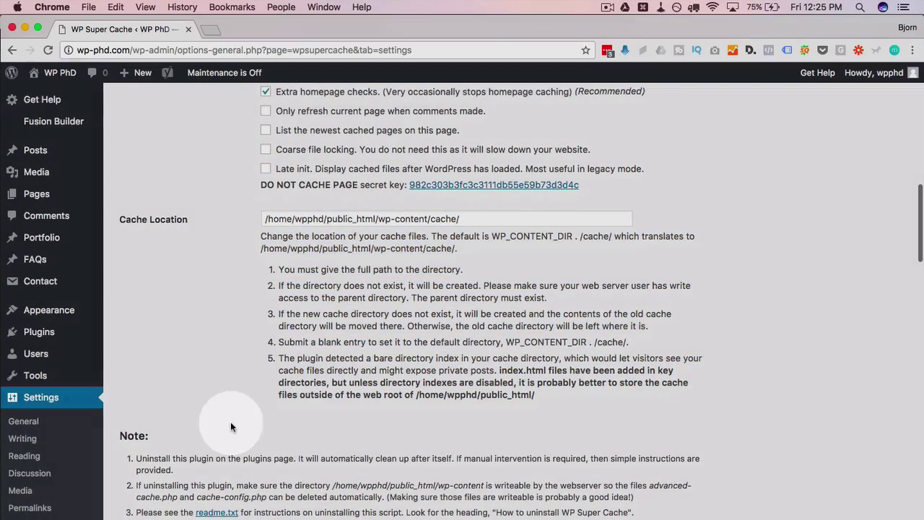
pyautogui.scroll(-7, 231, 427)
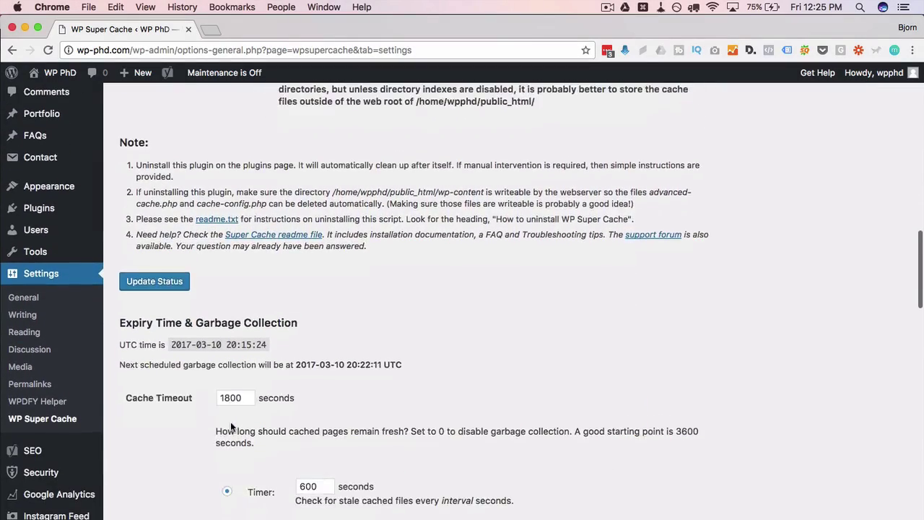
pyautogui.scroll(-3, 231, 427)
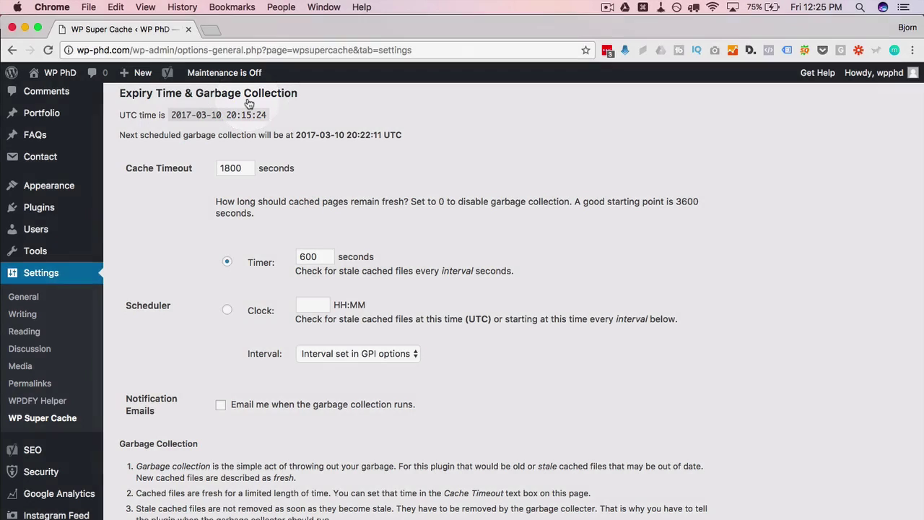
pyautogui.doubleClick(238, 167)
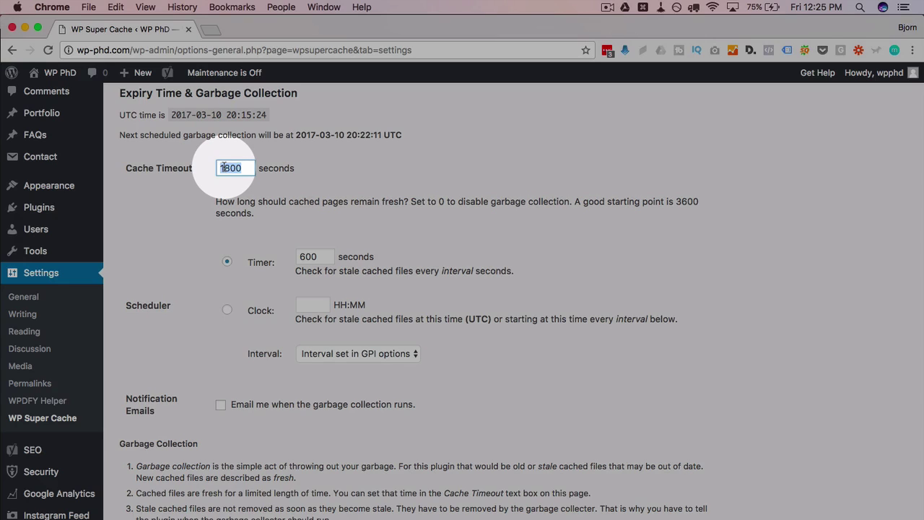
pyautogui.moveTo(439, 202); pyautogui.dragTo(569, 204)
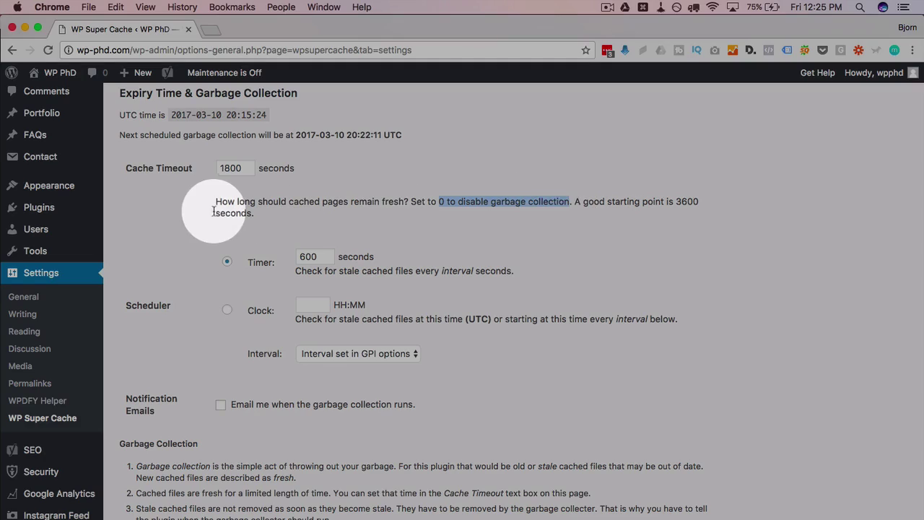
pyautogui.click(282, 222)
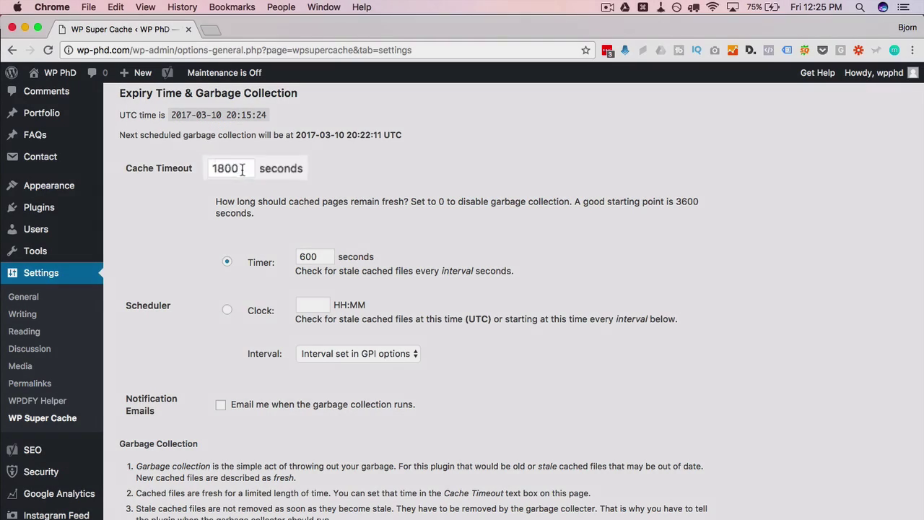
pyautogui.doubleClick(238, 168)
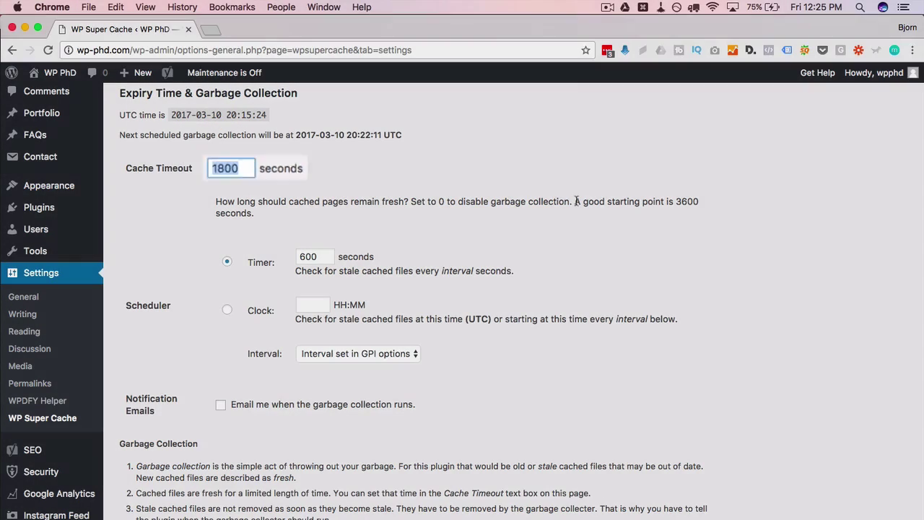
pyautogui.moveTo(576, 205); pyautogui.dragTo(699, 211)
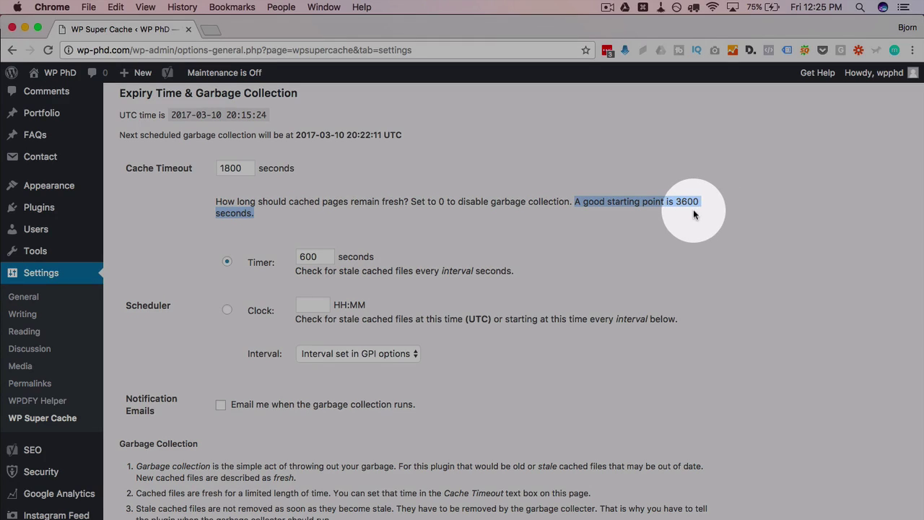
pyautogui.click(693, 213)
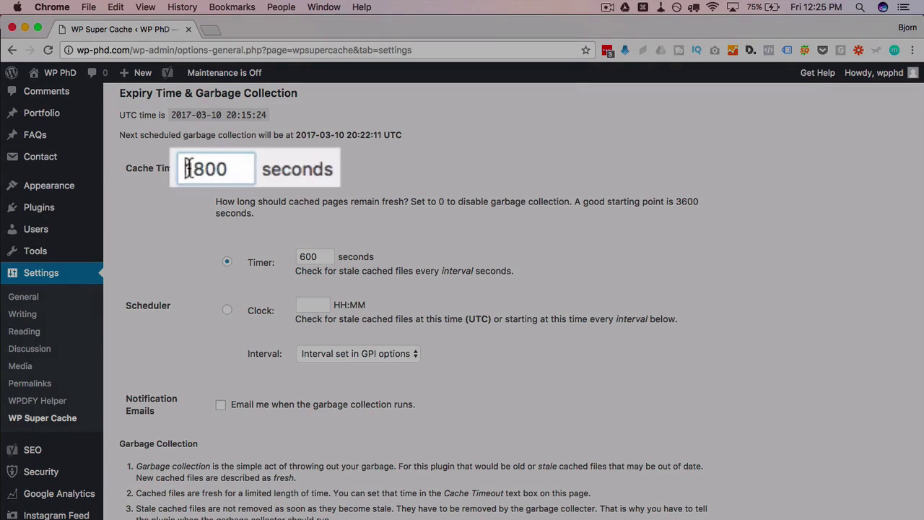
pyautogui.moveTo(186, 169); pyautogui.dragTo(203, 240)
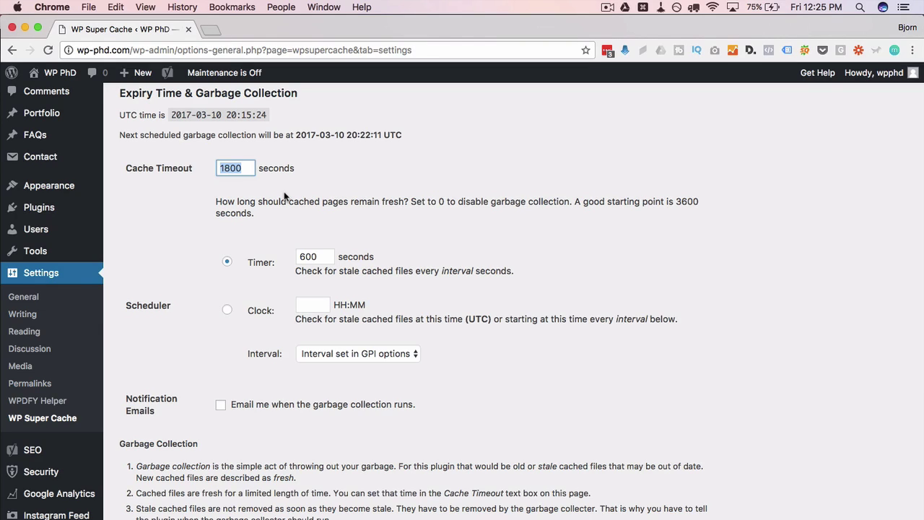
pyautogui.click(149, 268)
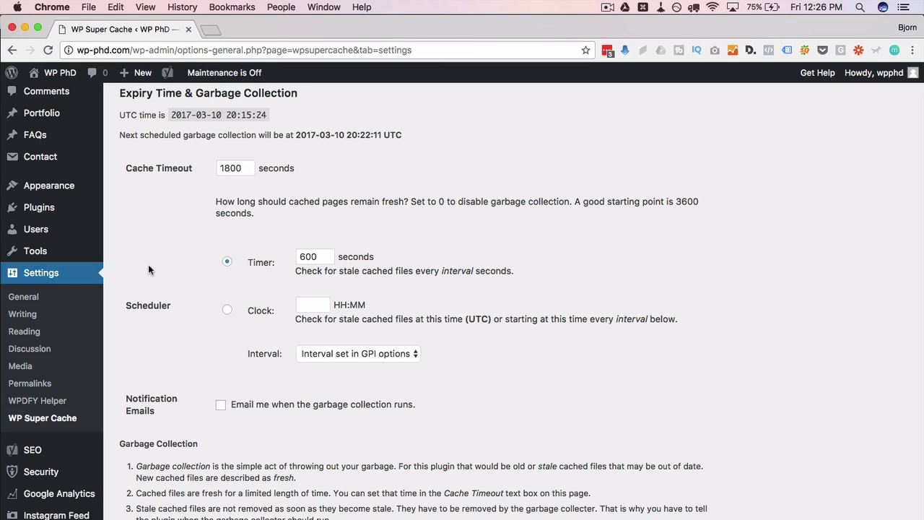
pyautogui.scroll(-3, 230, 270)
pyautogui.click(230, 269)
pyautogui.click(221, 268)
pyautogui.scroll(-4, 200, 286)
pyautogui.moveTo(124, 173); pyautogui.dragTo(229, 432)
pyautogui.scroll(-3, 227, 412)
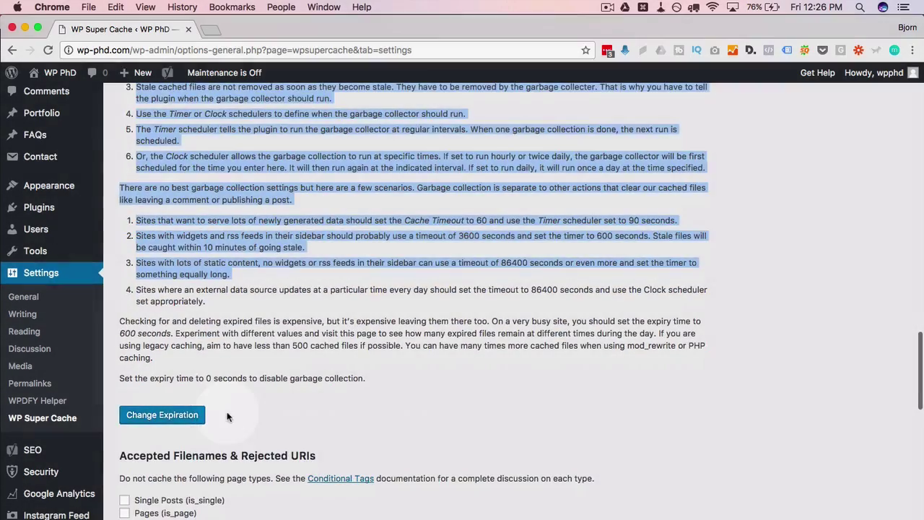
pyautogui.click(304, 392)
pyautogui.scroll(-4, 304, 392)
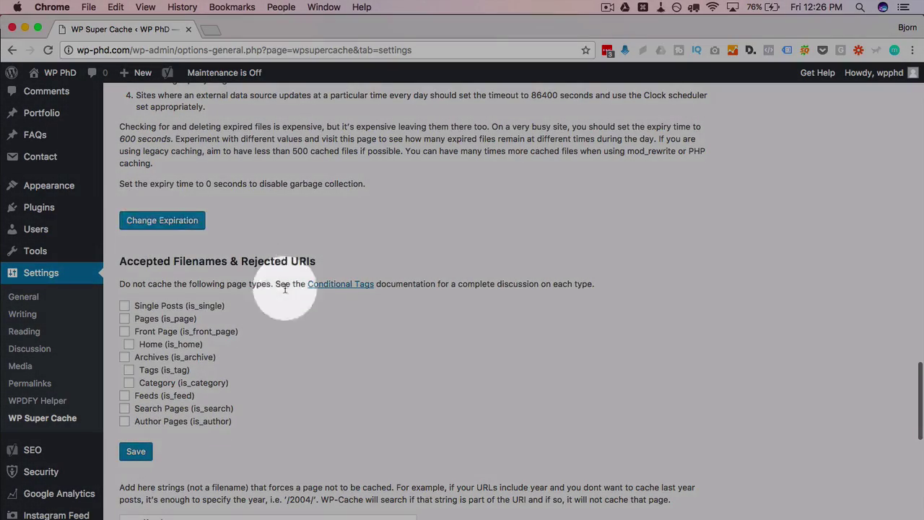
# - Exclude Front Page (is_front_page) from caching under rejected page types
pyautogui.scroll(-3, 295, 299)
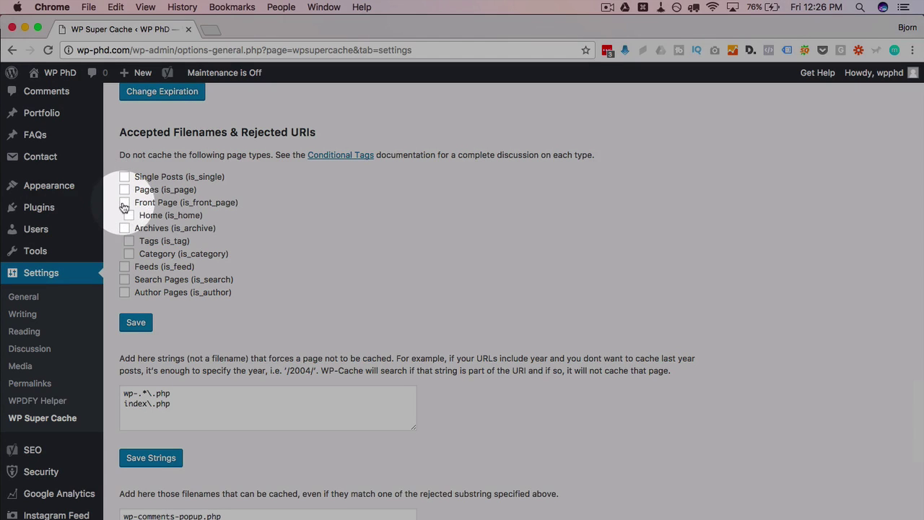
pyautogui.click(124, 203)
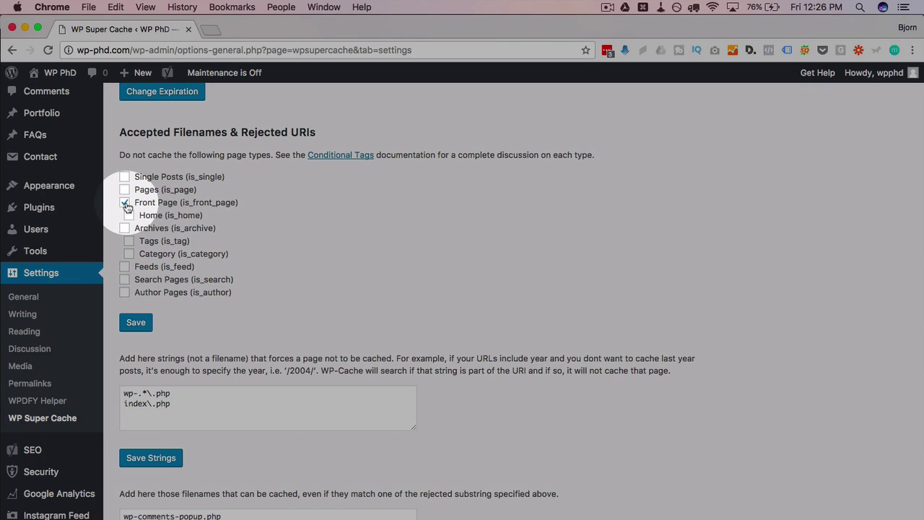
pyautogui.click(126, 204)
pyautogui.click(126, 204)
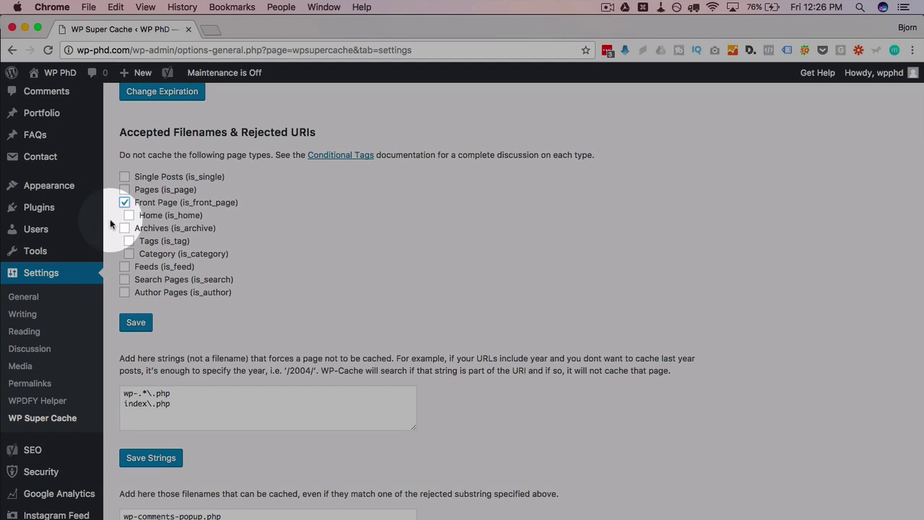
pyautogui.scroll(-5, 110, 219)
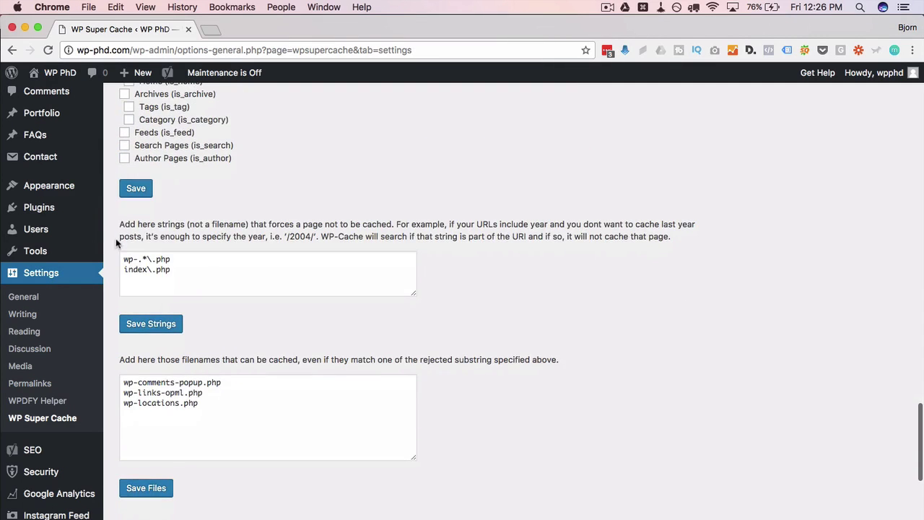
pyautogui.moveTo(193, 274); pyautogui.dragTo(109, 254)
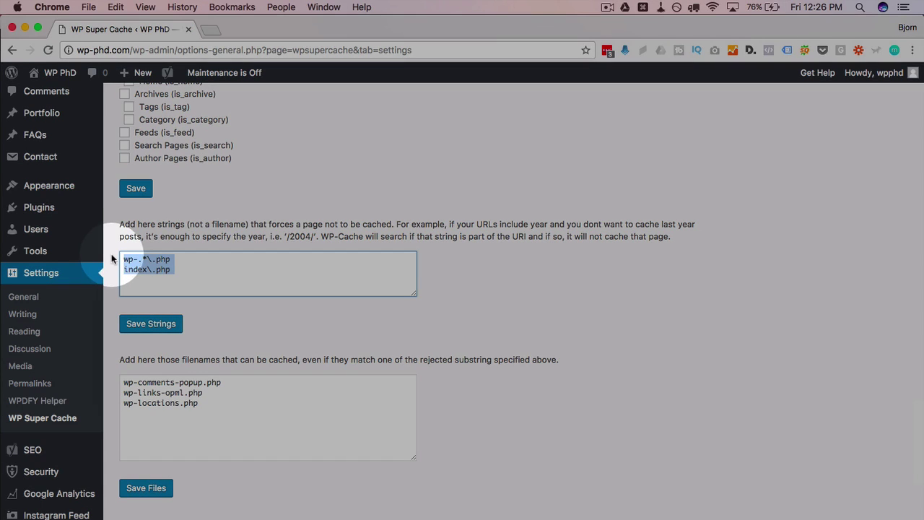
pyautogui.click(109, 254)
pyautogui.scroll(-2, 112, 258)
pyautogui.scroll(-1, 112, 259)
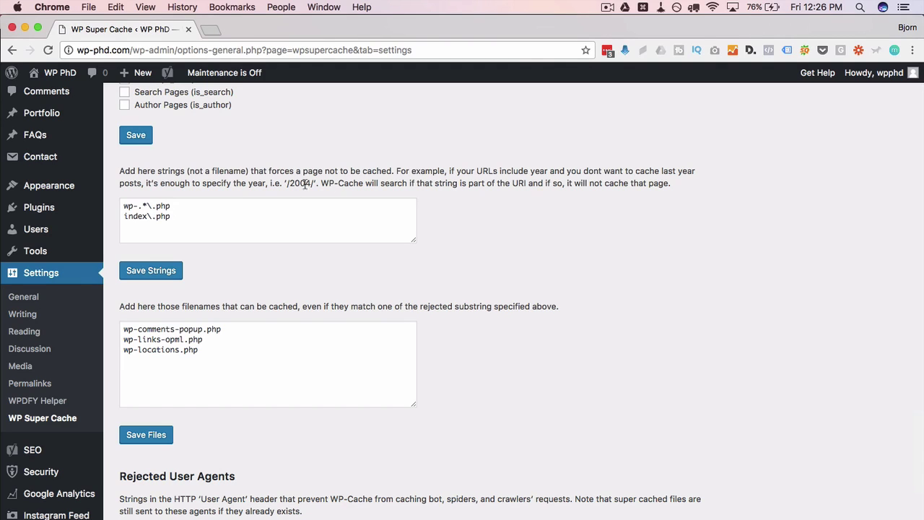
pyautogui.moveTo(288, 184); pyautogui.dragTo(316, 184)
pyautogui.moveTo(307, 223); pyautogui.dragTo(302, 184)
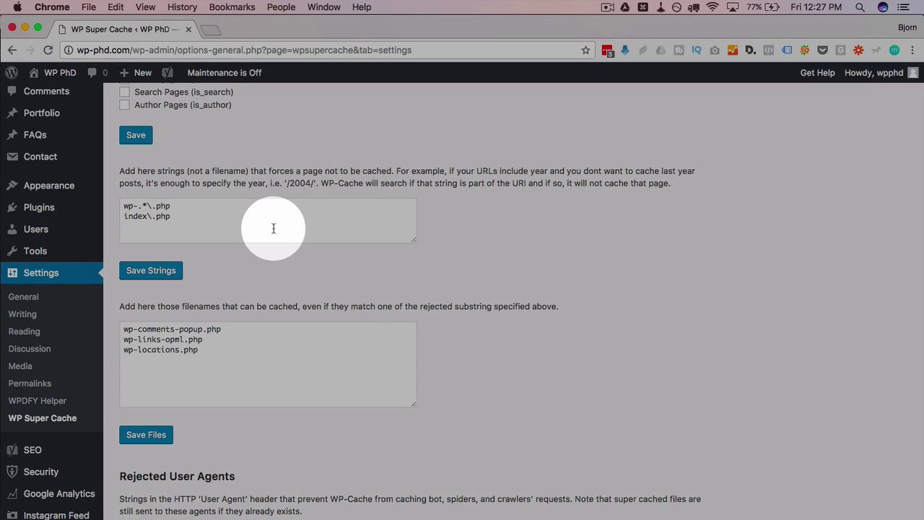
pyautogui.click(274, 228)
pyautogui.write('/0')
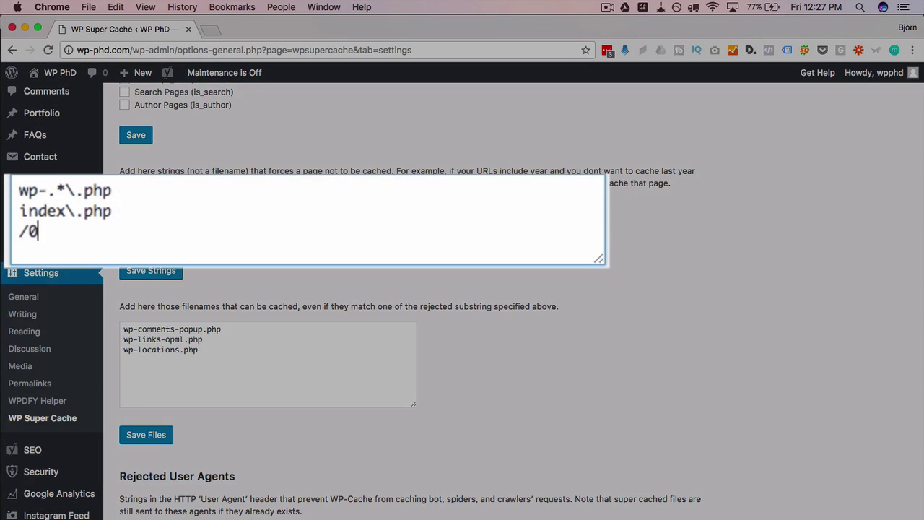
pyautogui.write('3/')
pyautogui.press('shift+super+Left')
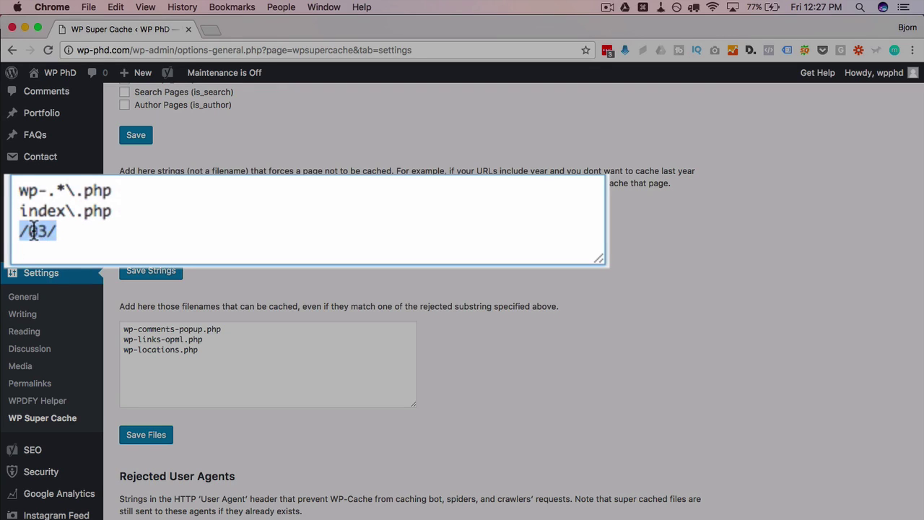
pyautogui.press('Right')
pyautogui.press('Left')
pyautogui.hotkey('shift', 'Left')
pyautogui.hotkey('shift', 'Left')
pyautogui.write('Marh')
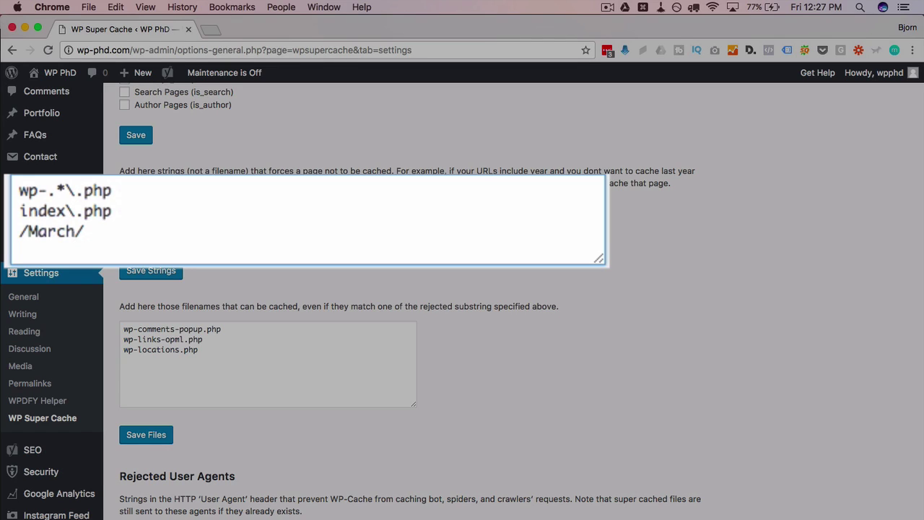
pyautogui.press('Right')
pyautogui.press('BackSpace')
pyautogui.press('BackSpace')
pyautogui.press('BackSpace')
pyautogui.press('BackSpace')
pyautogui.press('BackSpace')
pyautogui.press('BackSpace')
pyautogui.press('BackSpace')
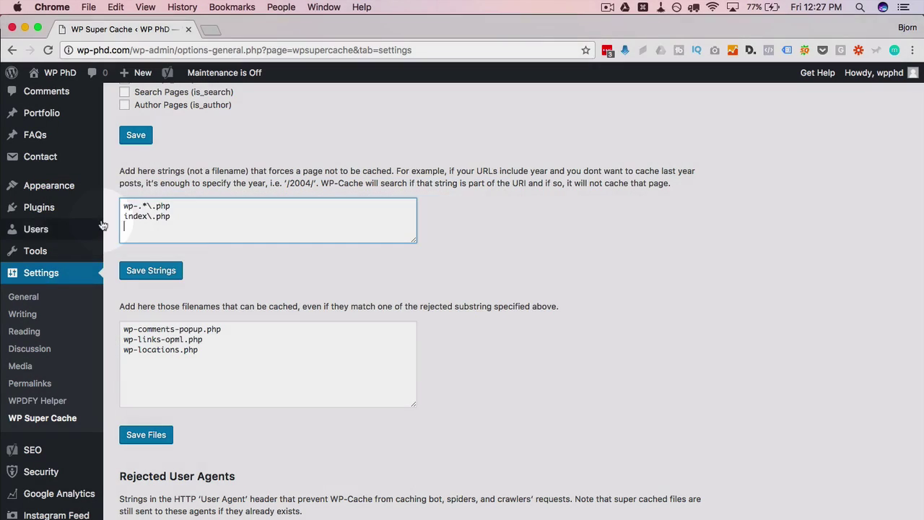
# - Select the two entries in the rejected strings list
pyautogui.moveTo(148, 233)
pyautogui.moveTo(244, 221); pyautogui.dragTo(213, 173)
pyautogui.scroll(3, 213, 173)
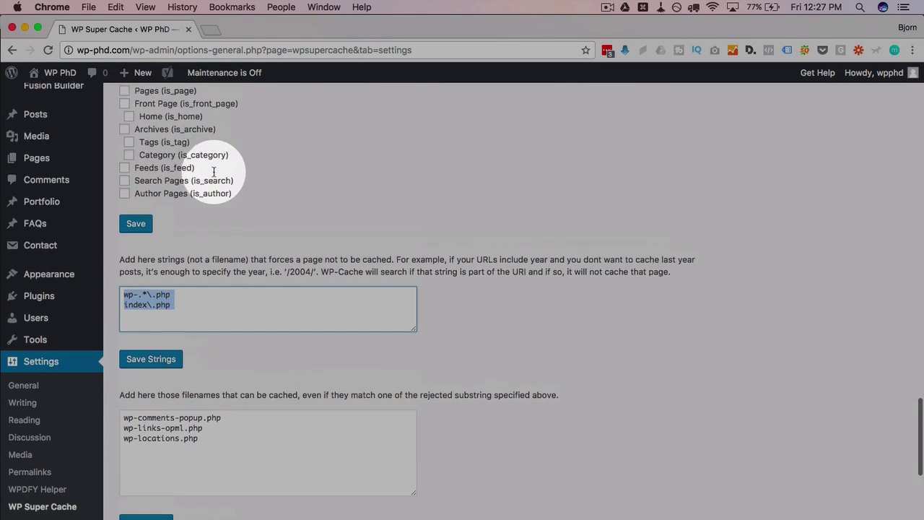
pyautogui.scroll(2, 213, 173)
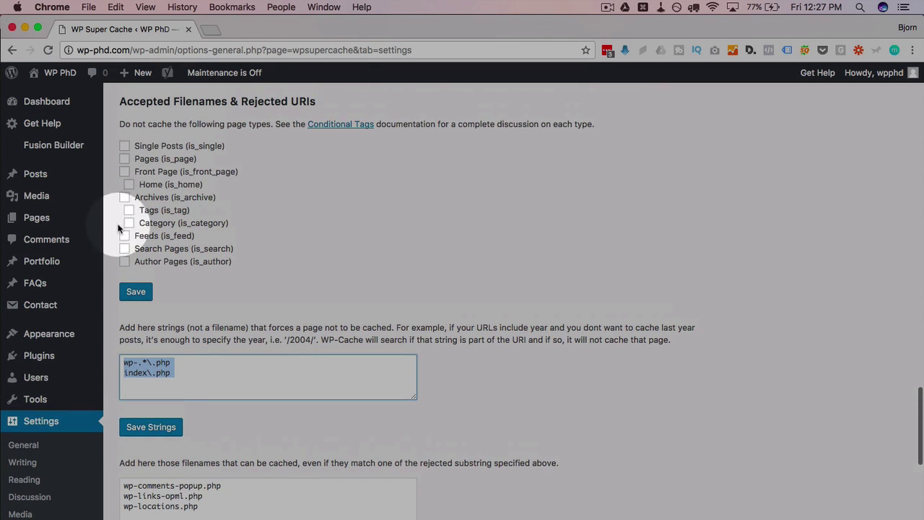
pyautogui.click(107, 263)
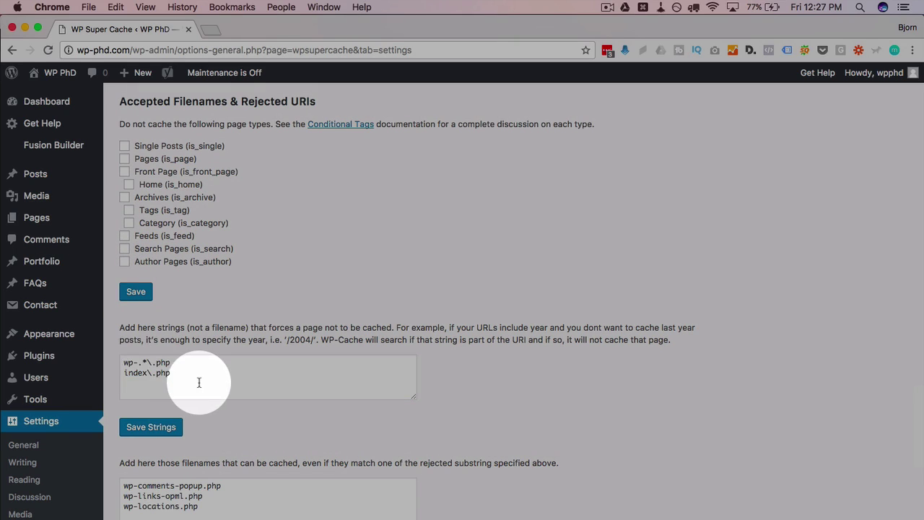
pyautogui.moveTo(199, 383); pyautogui.dragTo(118, 351)
pyautogui.click(178, 373)
pyautogui.moveTo(180, 373); pyautogui.dragTo(111, 354)
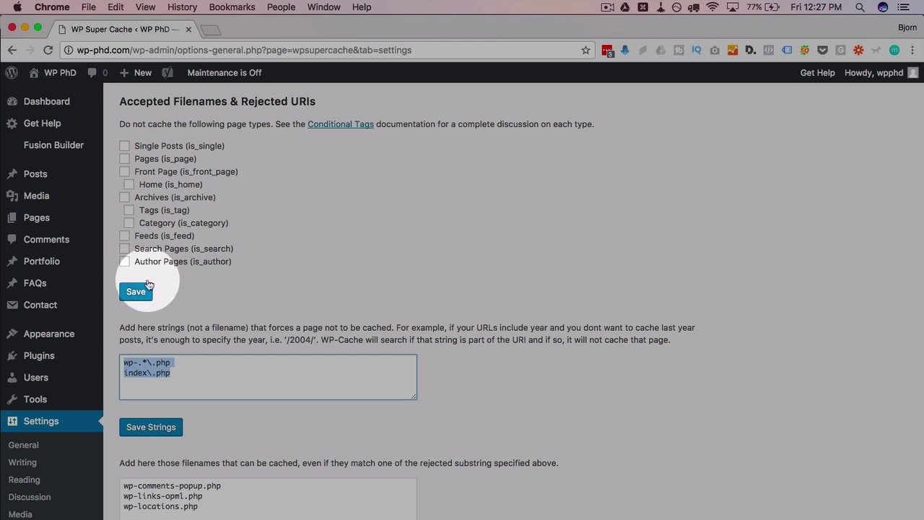
pyautogui.scroll(-3, 120, 318)
pyautogui.scroll(-1, 119, 318)
# - Save the accepted filenames wp-comments-popup.php, wp-links-opml.php and wp-locations.php
pyautogui.click(192, 231)
pyautogui.scroll(-4, 123, 317)
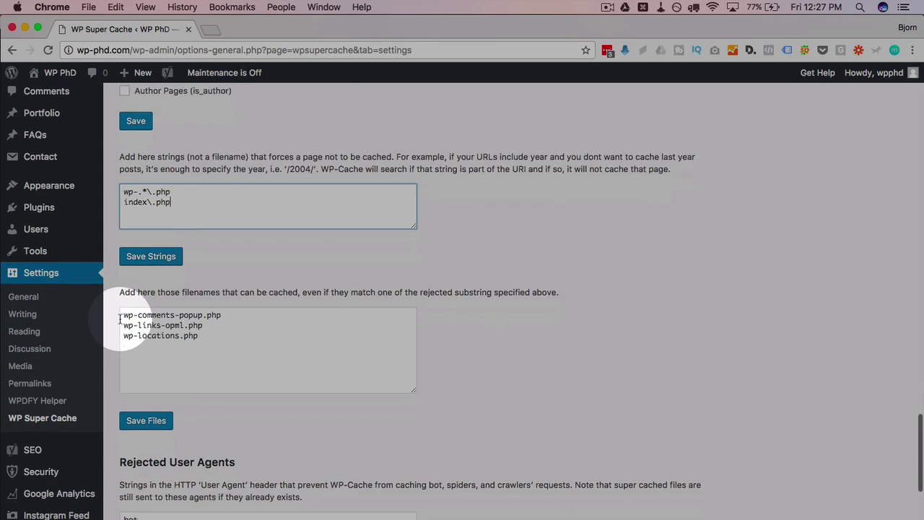
pyautogui.moveTo(216, 283); pyautogui.dragTo(77, 190)
pyautogui.click(231, 192)
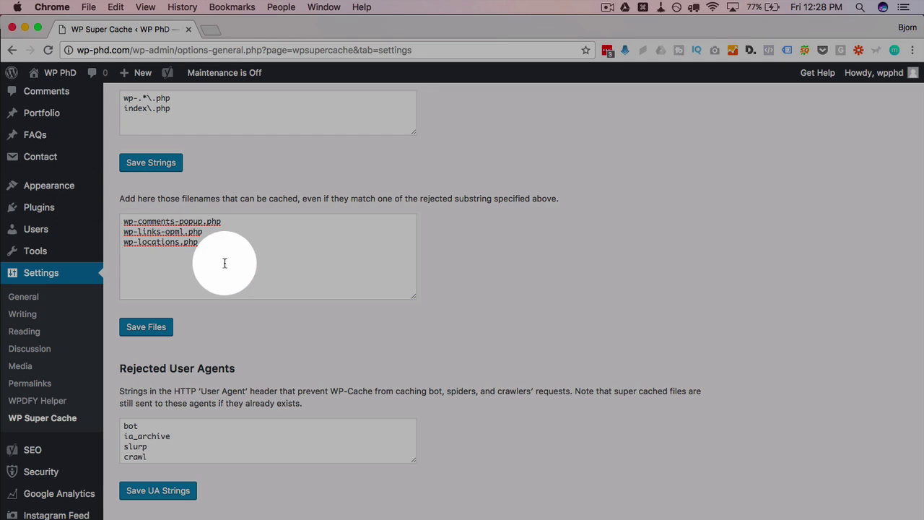
pyautogui.moveTo(223, 264); pyautogui.dragTo(113, 213)
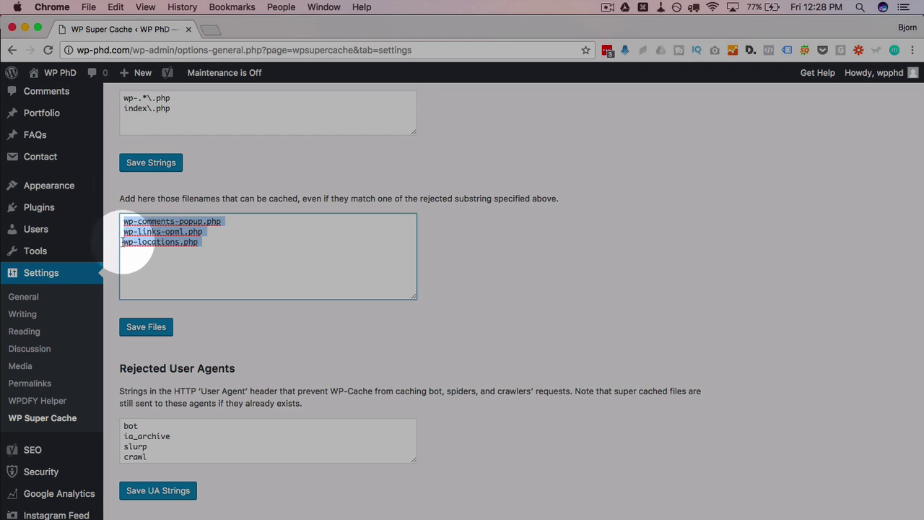
pyautogui.scroll(-2, 122, 250)
pyautogui.click(183, 211)
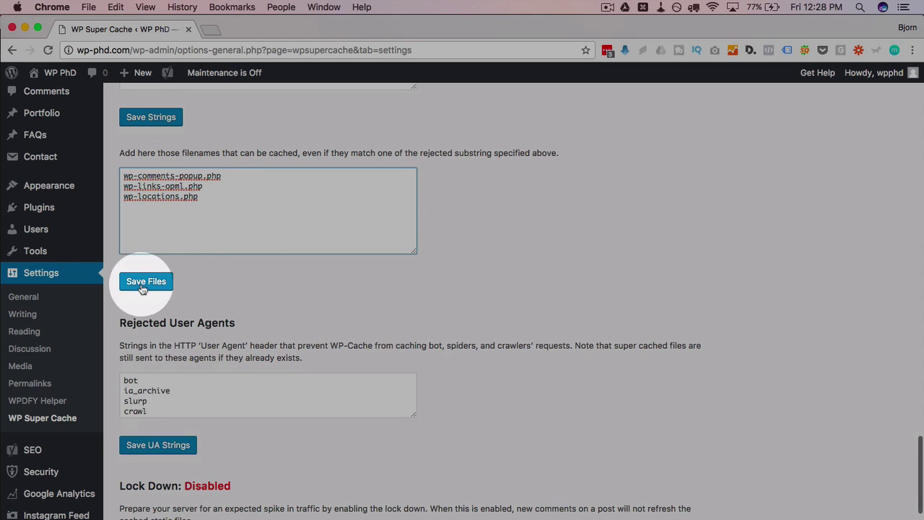
pyautogui.scroll(-1, 147, 312)
pyautogui.scroll(-2, 147, 312)
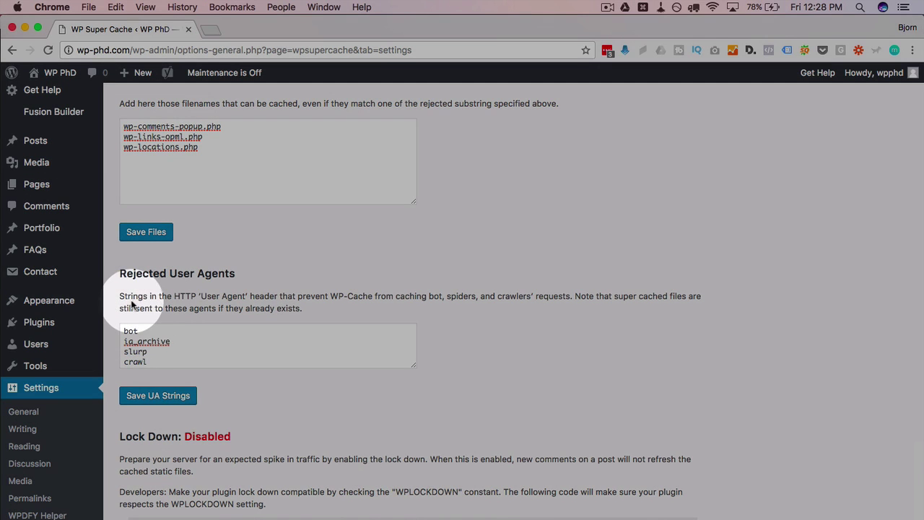
# - Review the bot, ia_archive, slurp, crawl, spider and Yandex entries and save the UA strings
pyautogui.scroll(-4, 132, 324)
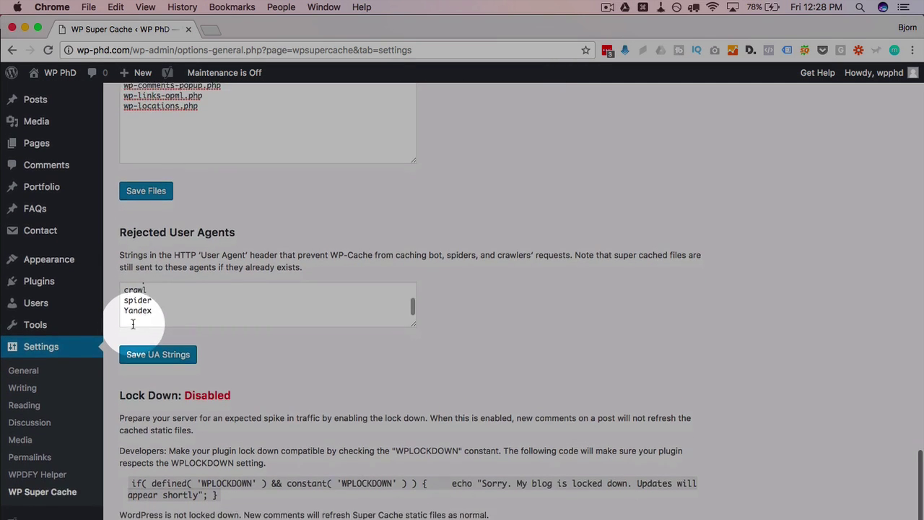
pyautogui.scroll(3, 133, 320)
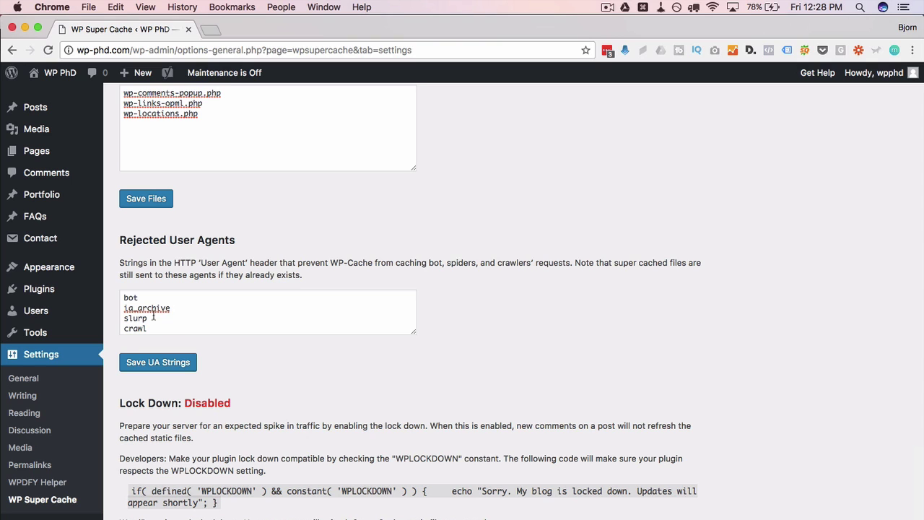
pyautogui.moveTo(124, 298); pyautogui.dragTo(208, 309)
pyautogui.click(208, 309)
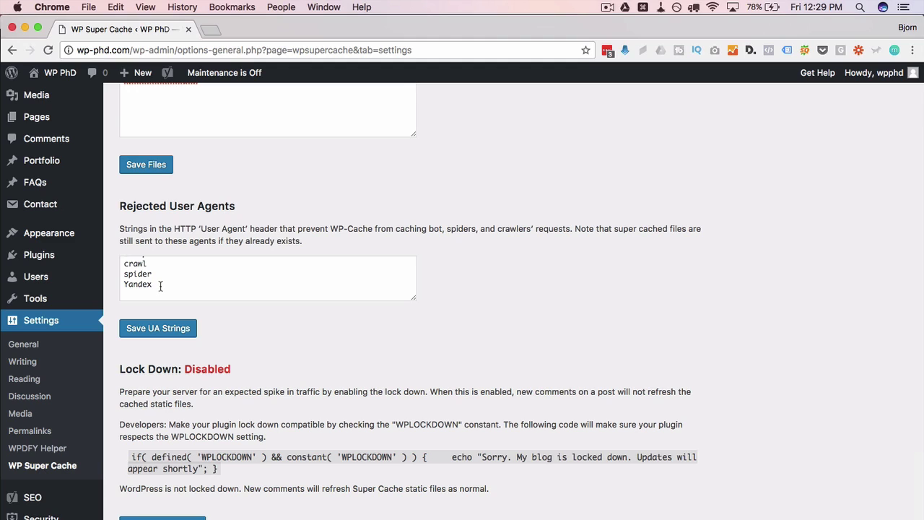
pyautogui.moveTo(160, 286); pyautogui.dragTo(124, 265)
pyautogui.scroll(-2, 163, 226)
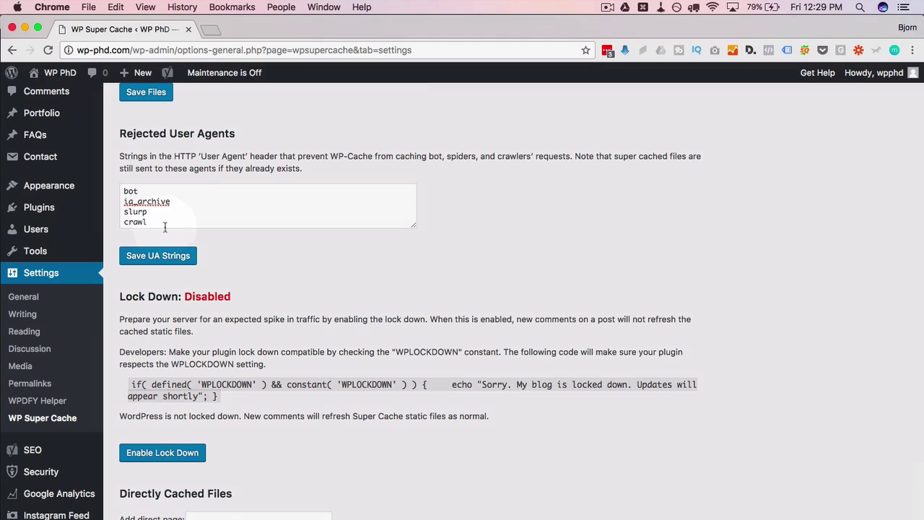
pyautogui.moveTo(163, 227); pyautogui.dragTo(114, 196)
pyautogui.click(155, 257)
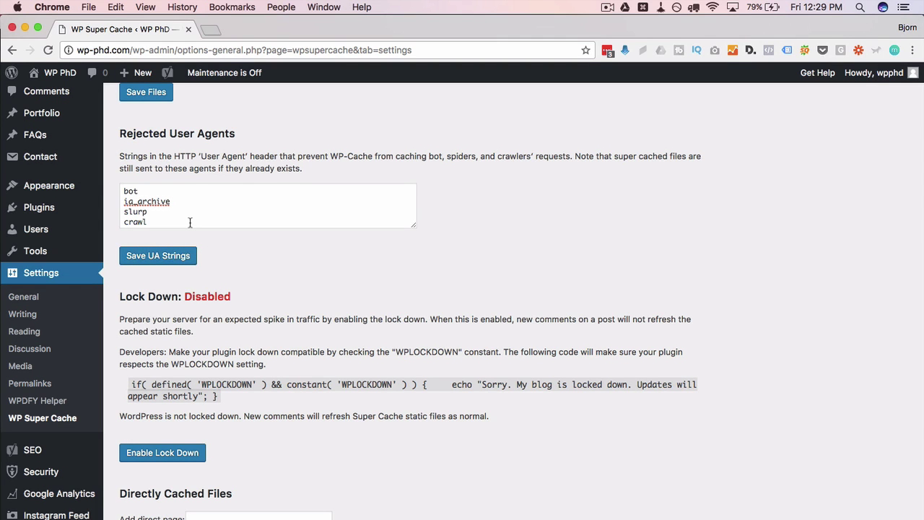
pyautogui.scroll(-2, 114, 237)
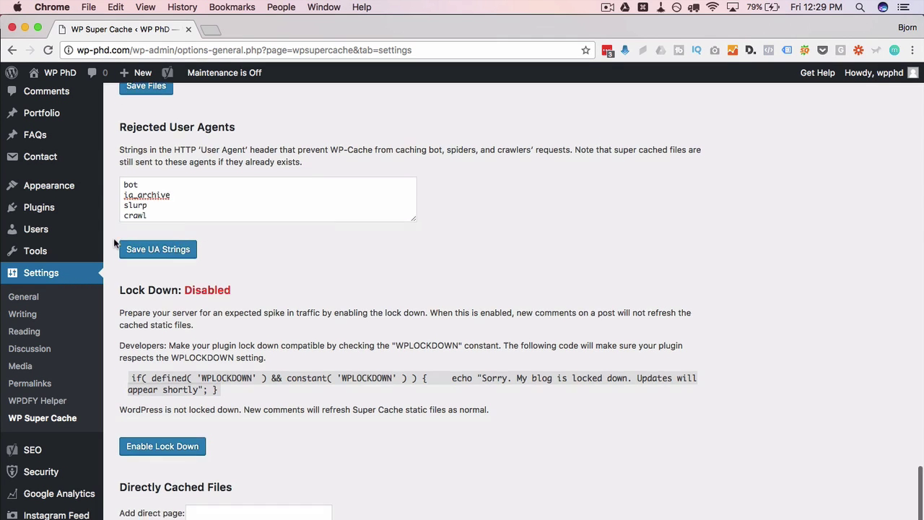
pyautogui.scroll(1, 104, 264)
pyautogui.moveTo(96, 283)
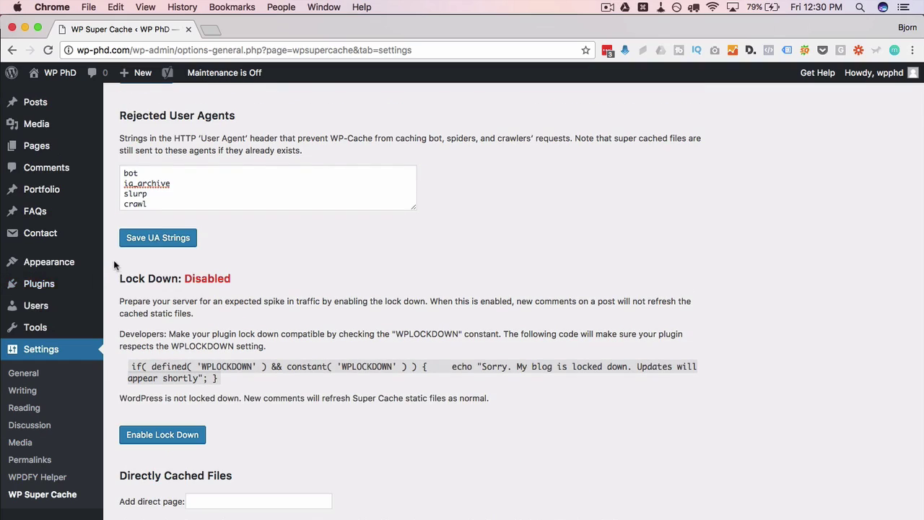
pyautogui.scroll(-4, 40, 224)
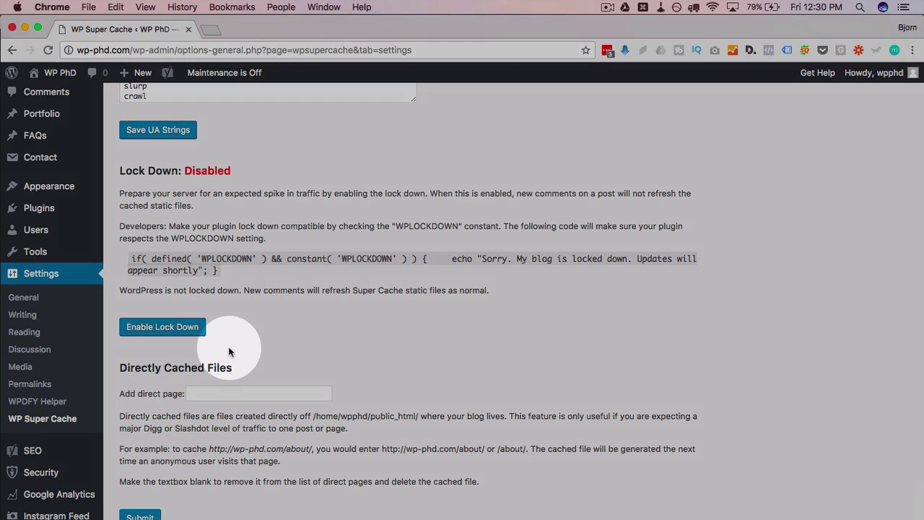
pyautogui.scroll(-3, 135, 366)
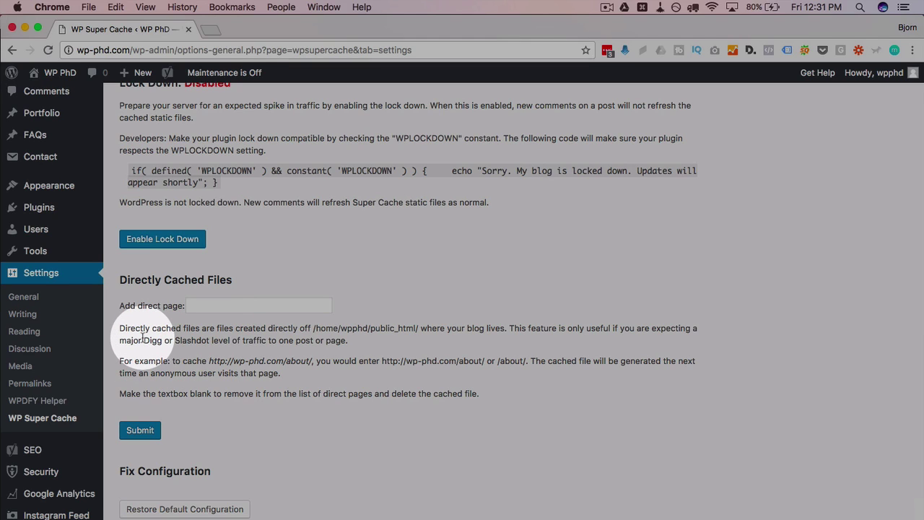
pyautogui.moveTo(143, 340); pyautogui.dragTo(210, 341)
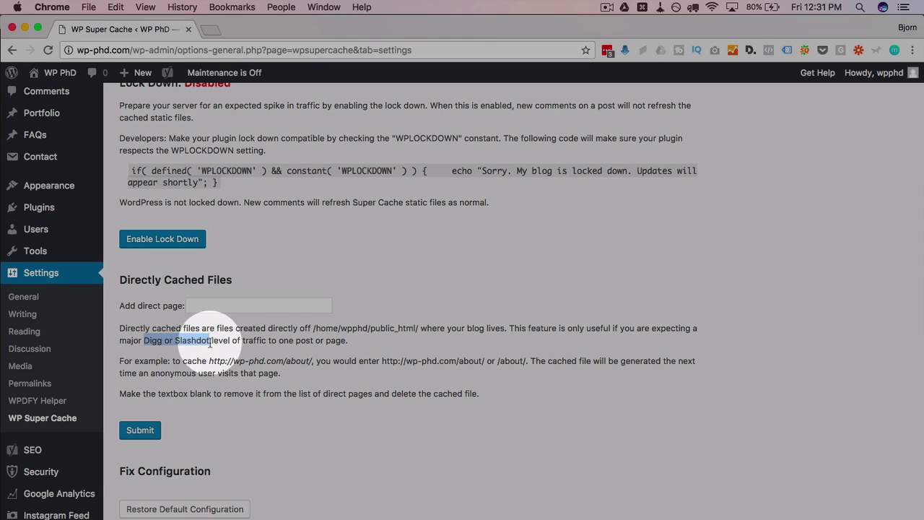
pyautogui.click(221, 359)
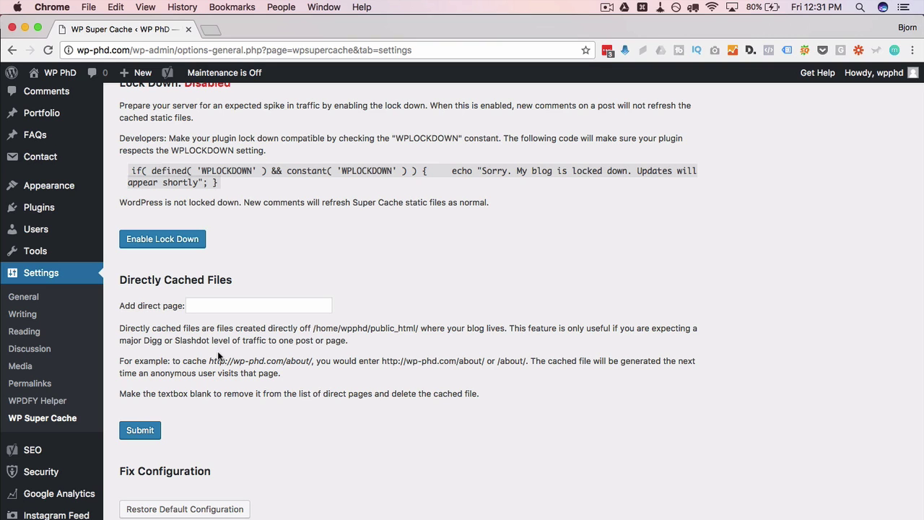
pyautogui.click(257, 305)
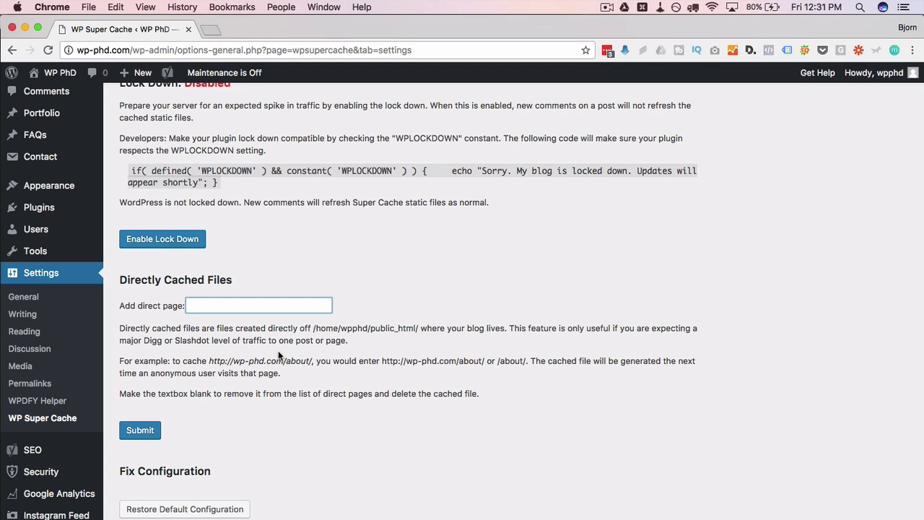
pyautogui.scroll(-2, 325, 348)
pyautogui.scroll(15, 384, 410)
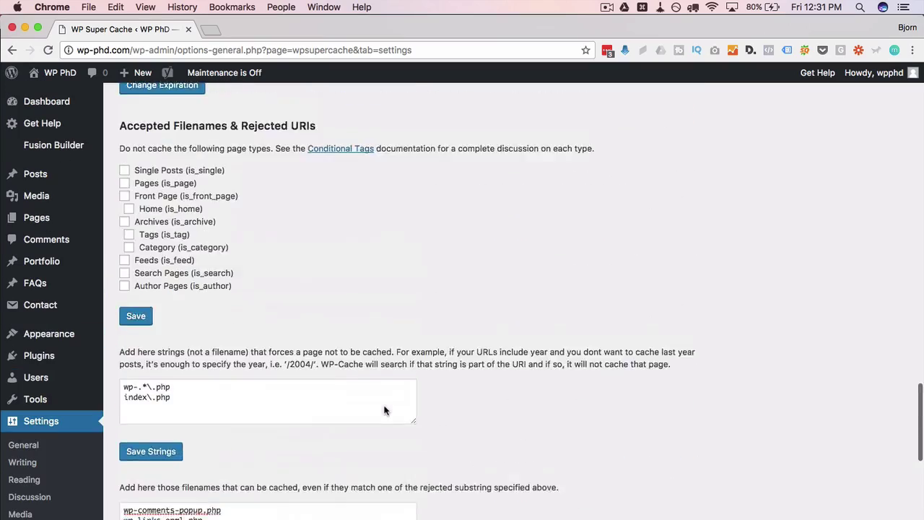
pyautogui.scroll(20, 384, 410)
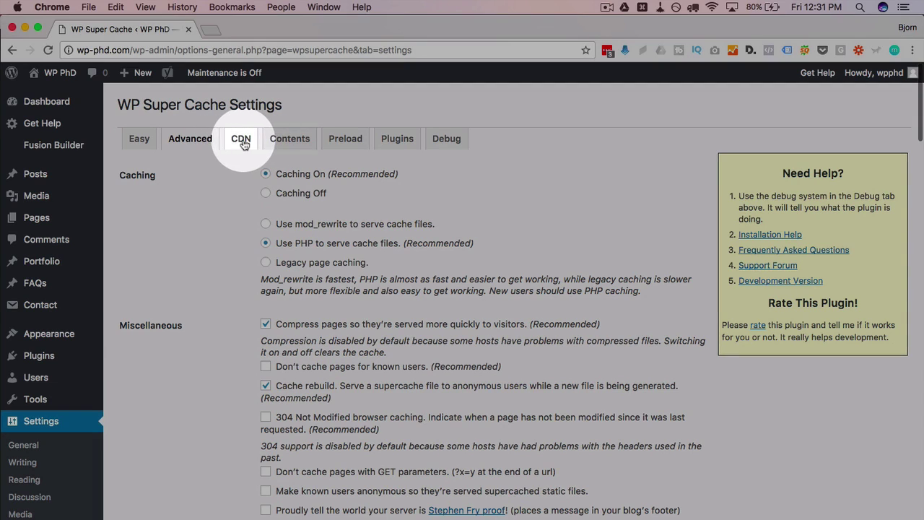
pyautogui.click(244, 143)
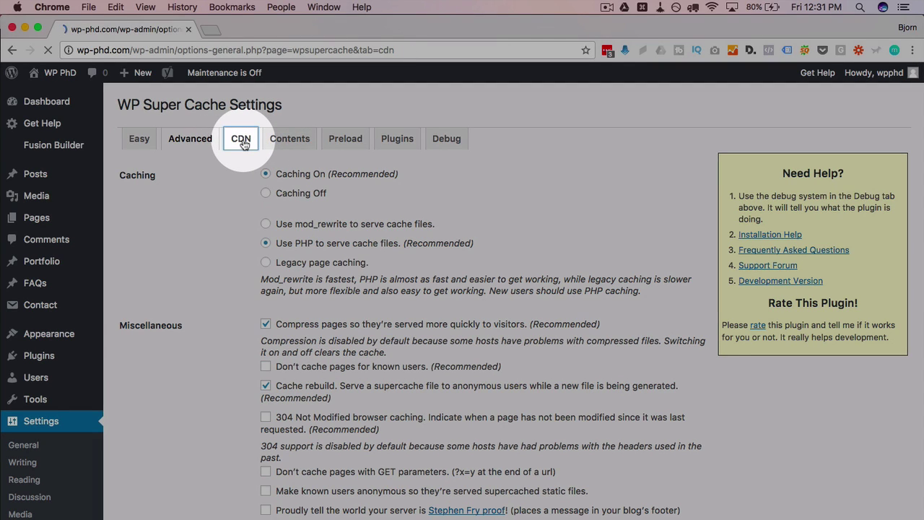
pyautogui.scroll(-3, 268, 181)
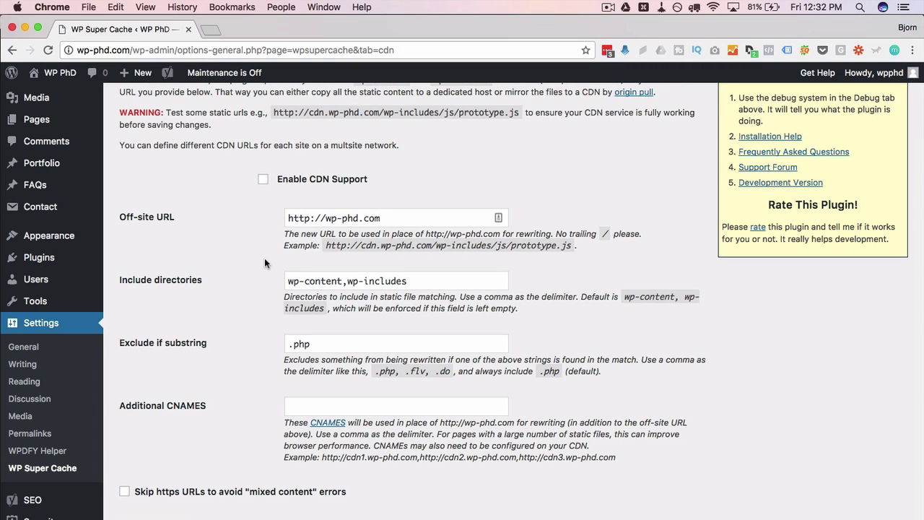
pyautogui.scroll(2, 264, 262)
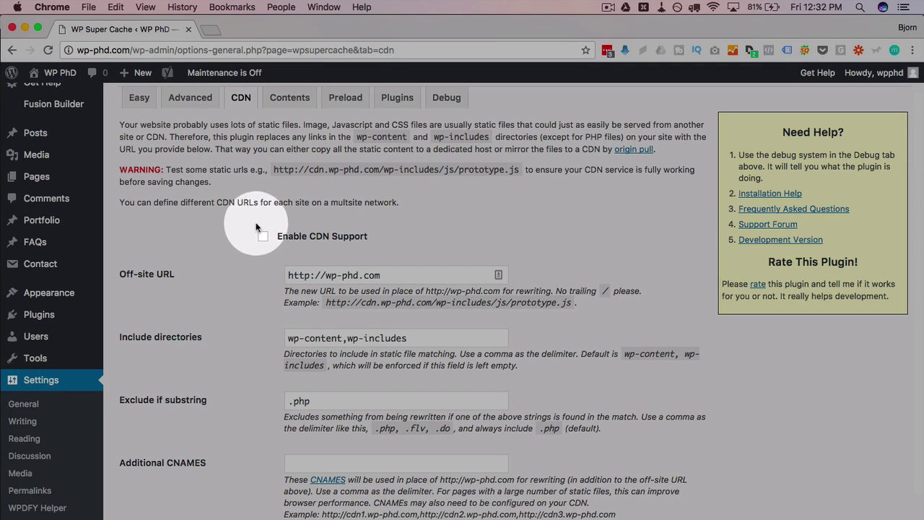
# - Tick Enable CDN Support, then untick it so CDN support stays off
pyautogui.click(263, 237)
pyautogui.scroll(-1, 281, 247)
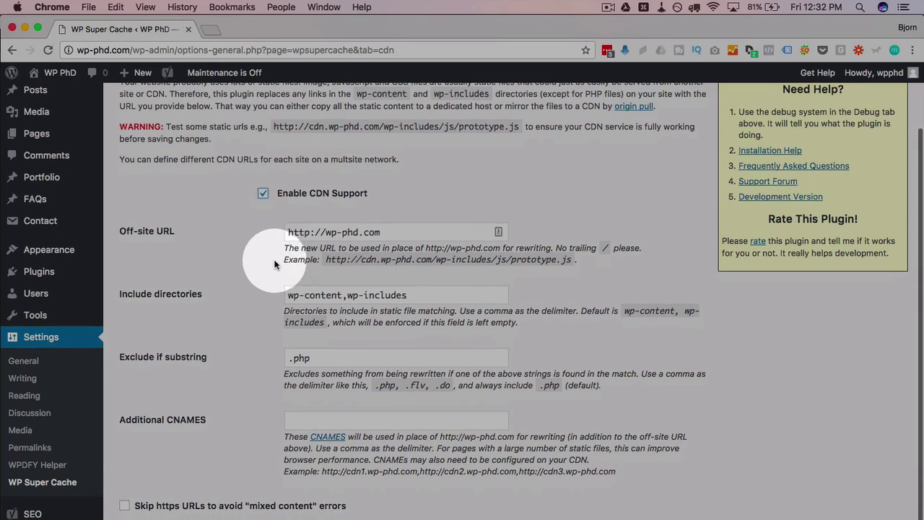
pyautogui.click(264, 194)
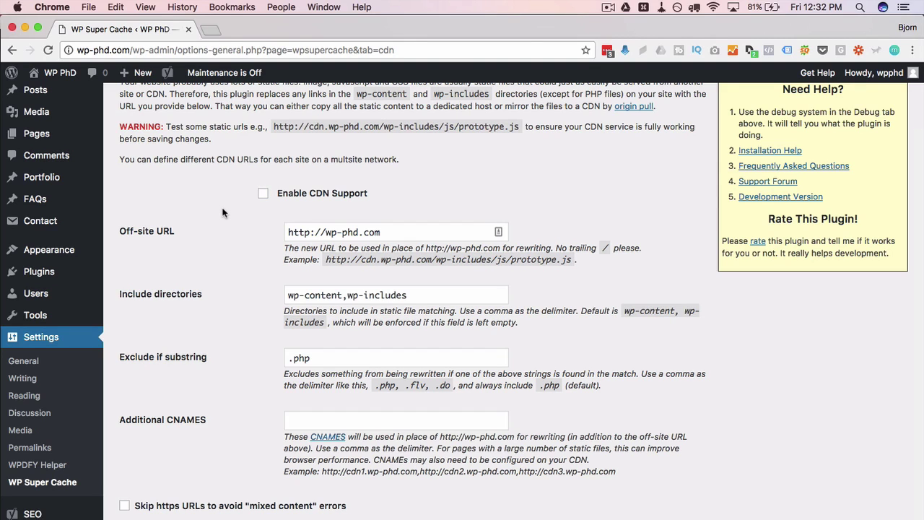
pyautogui.scroll(2, 223, 212)
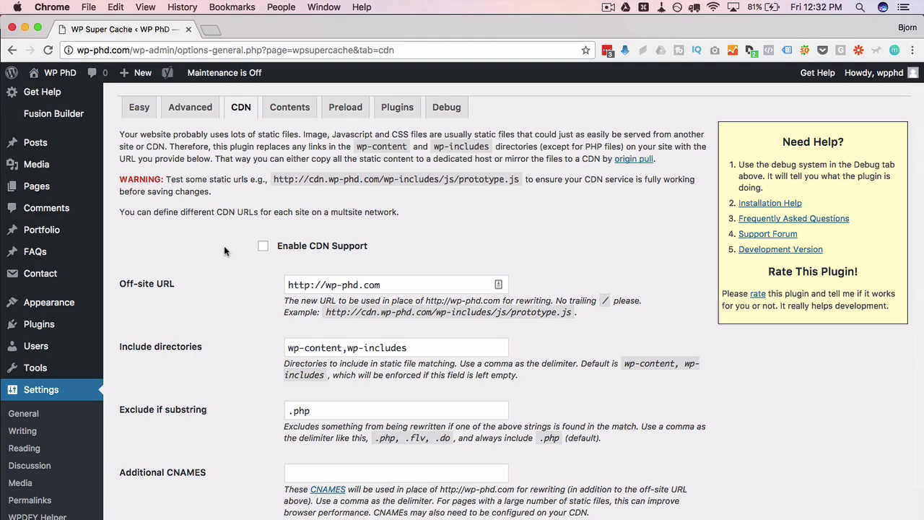
# - On the Easy tab, update the status with Caching On (Recommended) selected
pyautogui.click(147, 109)
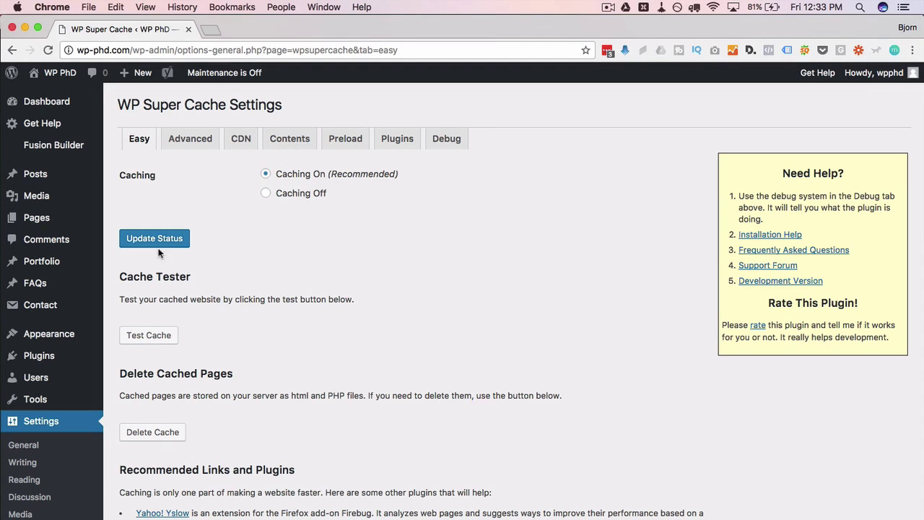
pyautogui.click(158, 246)
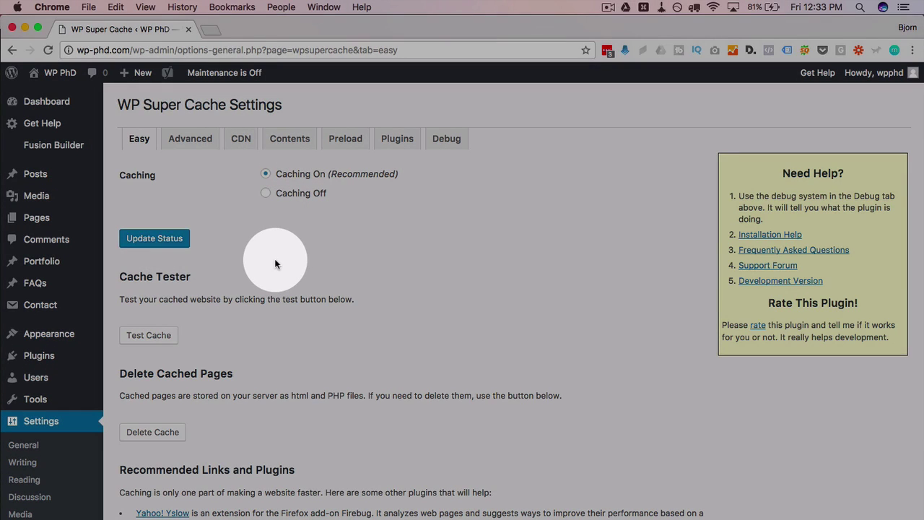